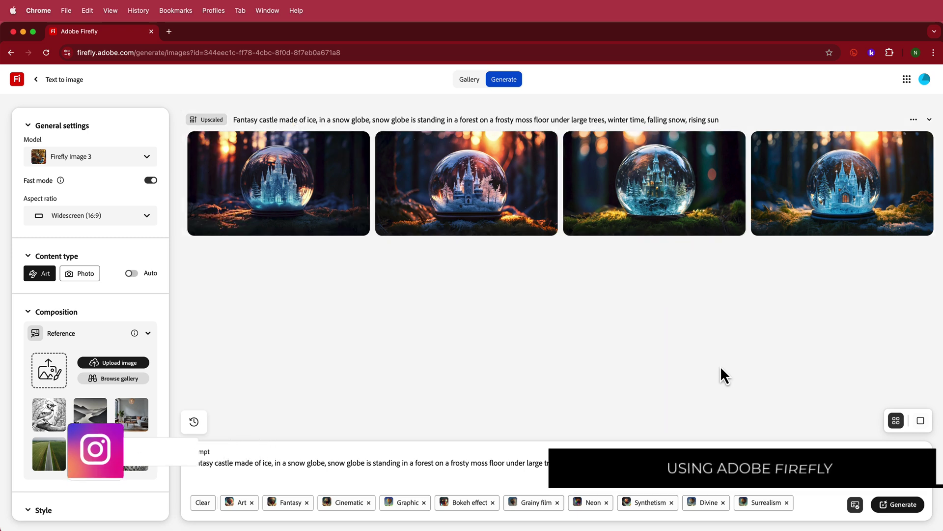
pyautogui.click(827, 190)
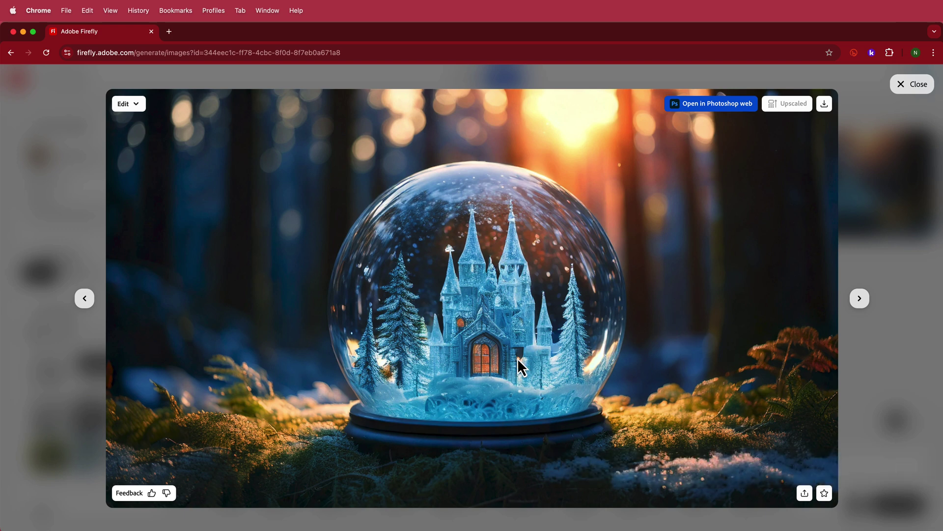
pyautogui.click(908, 215)
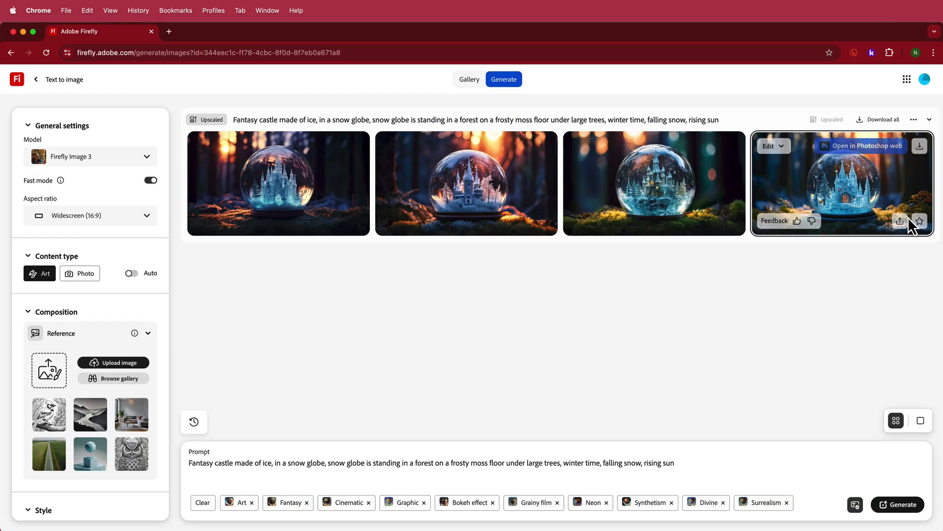
pyautogui.click(489, 184)
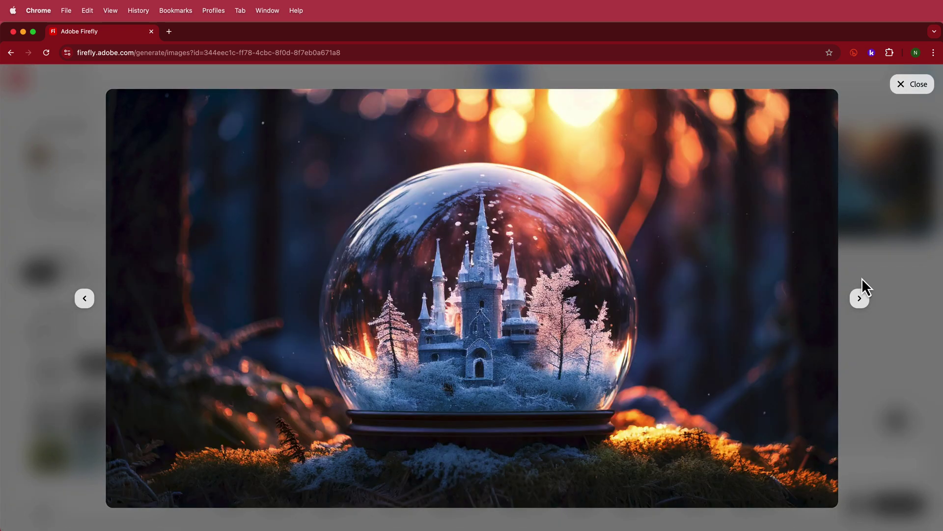
pyautogui.click(903, 252)
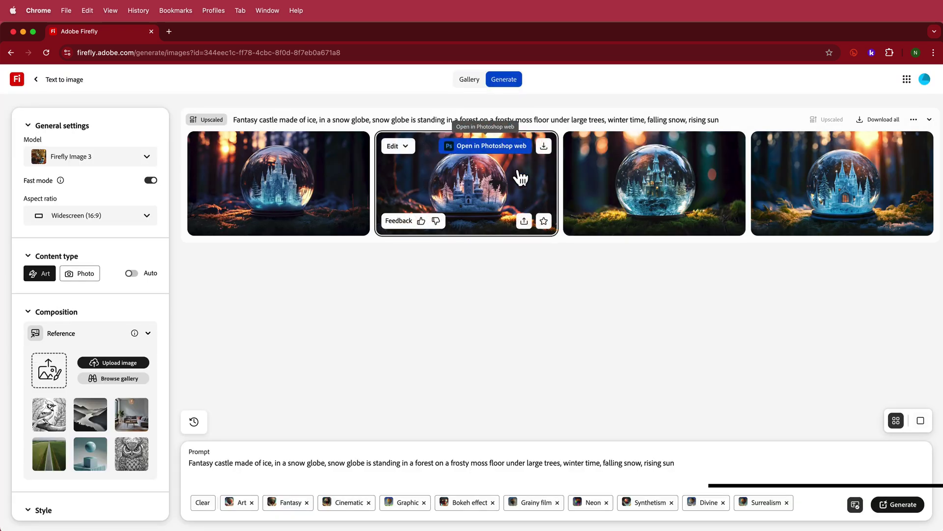
pyautogui.moveTo(486, 207)
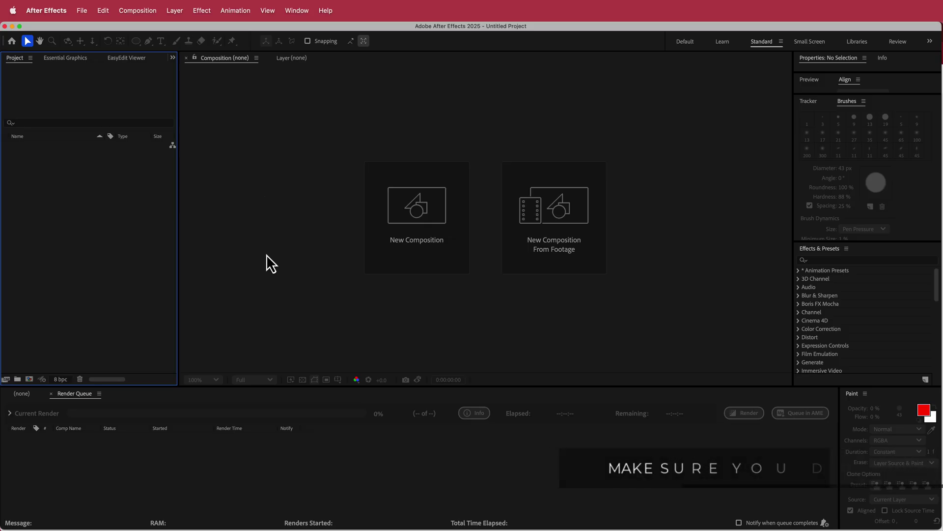
# Create Comp 1 with the 4K UHD 30 fps preset and a duration of 0:00:15:00
pyautogui.click(440, 251)
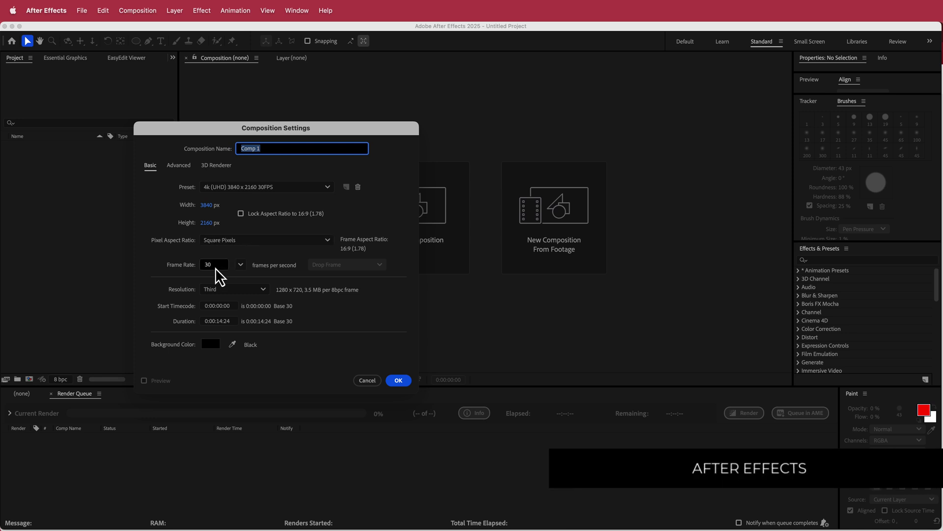
pyautogui.click(224, 320)
pyautogui.write('1500')
pyautogui.click(295, 363)
pyautogui.click(401, 381)
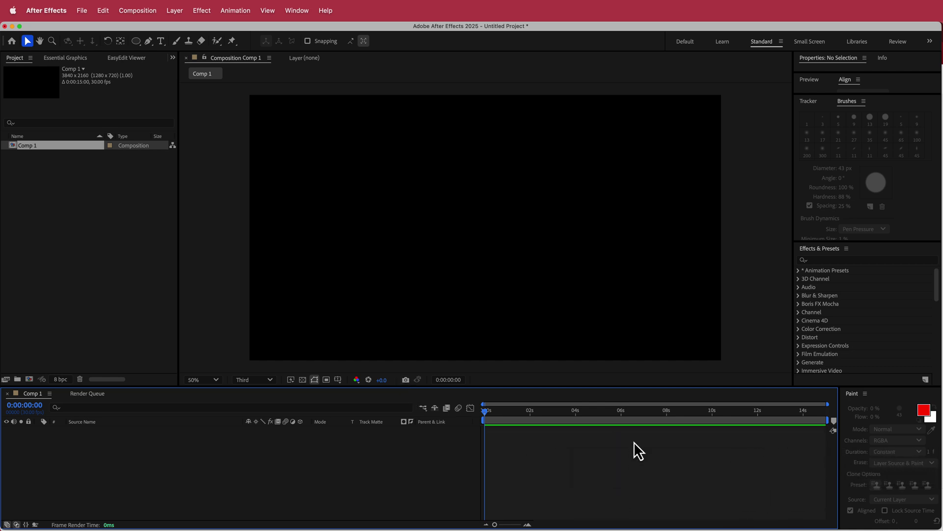
# Place the Firefly snow globe JPG in the timeline and scale it to 144%
pyautogui.moveTo(633, 441); pyautogui.dragTo(146, 458)
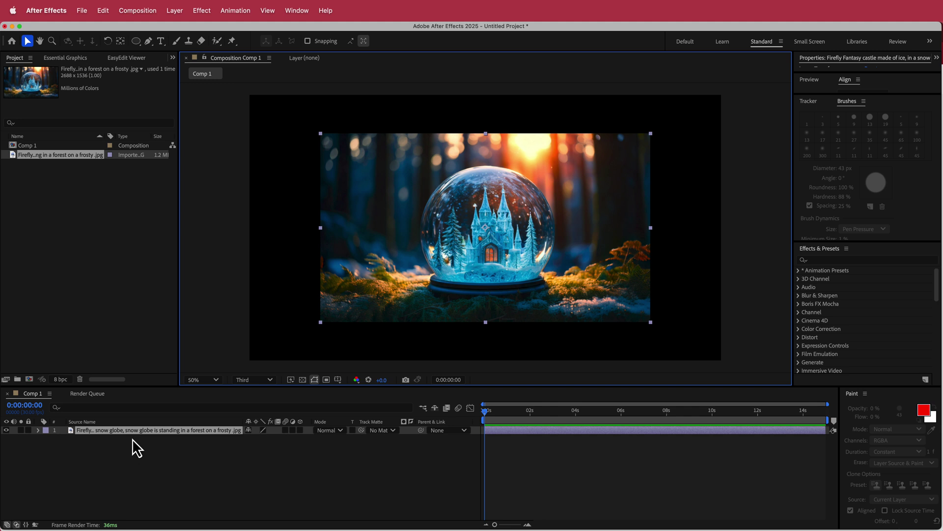
pyautogui.press('s')
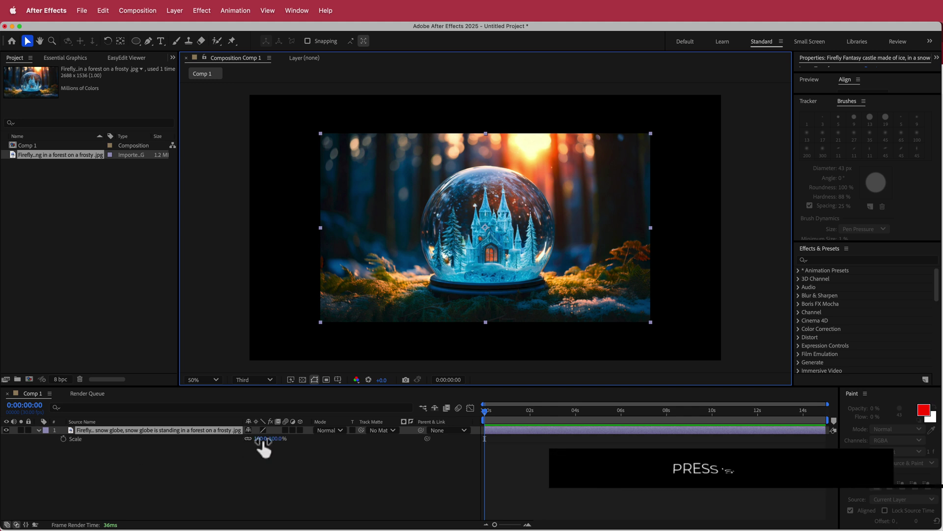
pyautogui.moveTo(260, 440); pyautogui.dragTo(283, 440)
pyautogui.click(229, 302)
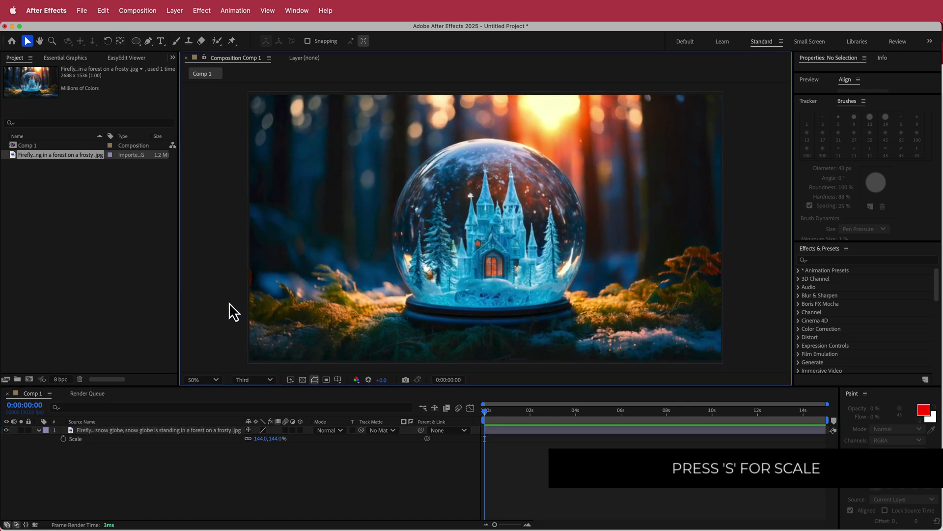
pyautogui.click(407, 443)
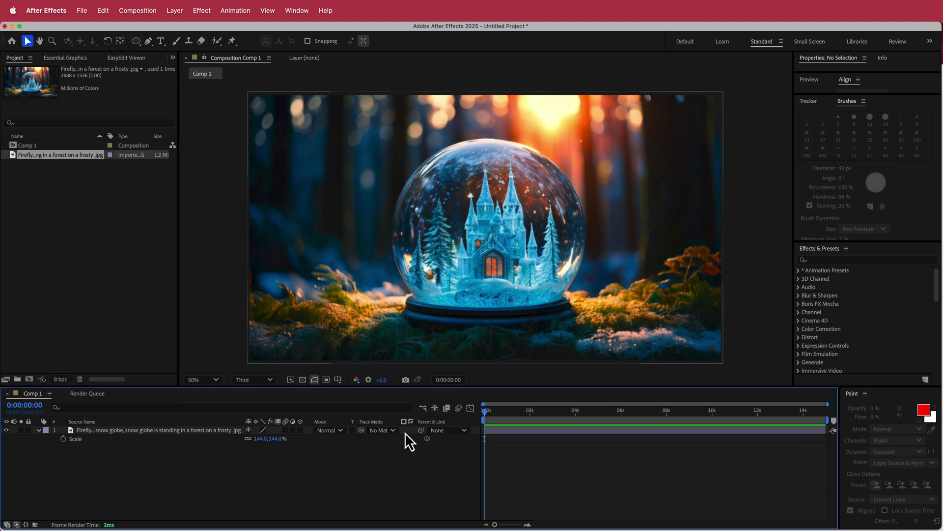
# Add a new adjustment layer above the snow globe image
pyautogui.rightClick(406, 432)
pyautogui.moveTo(430, 438)
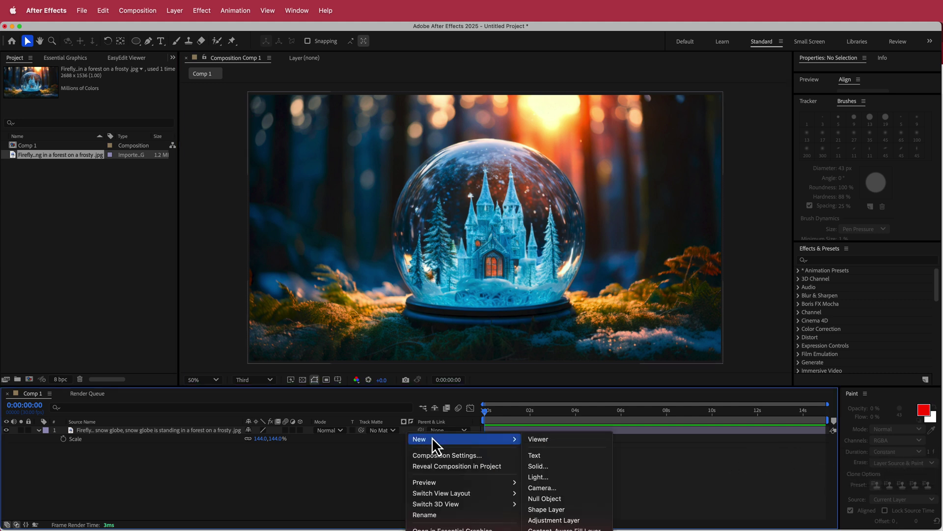
pyautogui.click(564, 520)
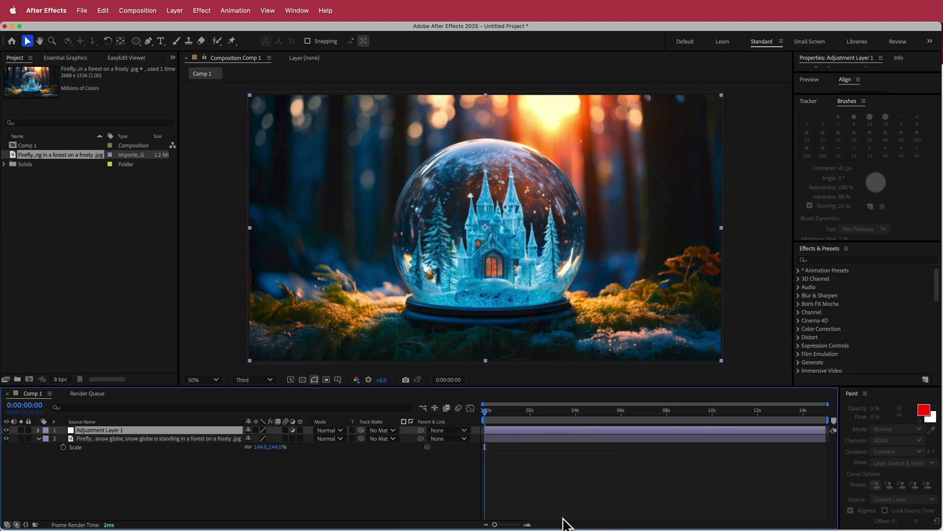
# Apply CC Snowfall to the adjustment layer by searching 'cc sn'
pyautogui.hotkey('ctrl', 'space')
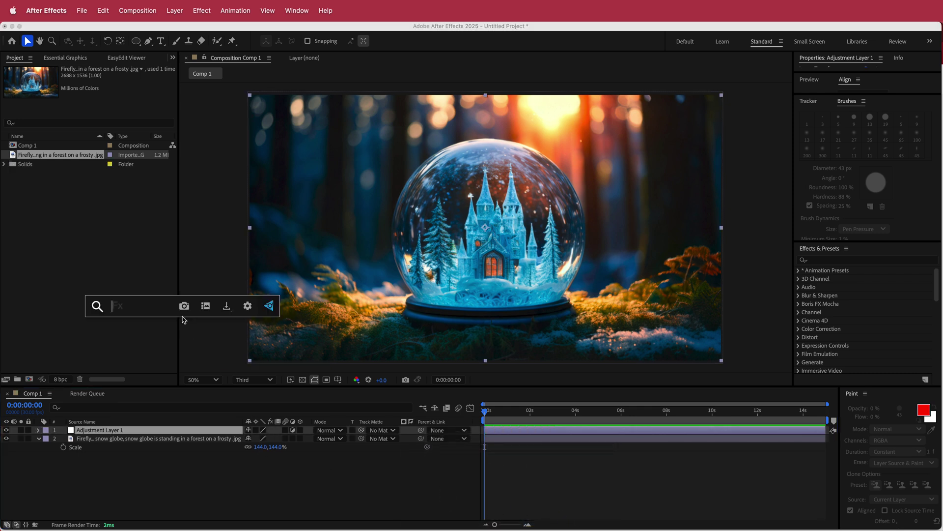
pyautogui.write('cc sn')
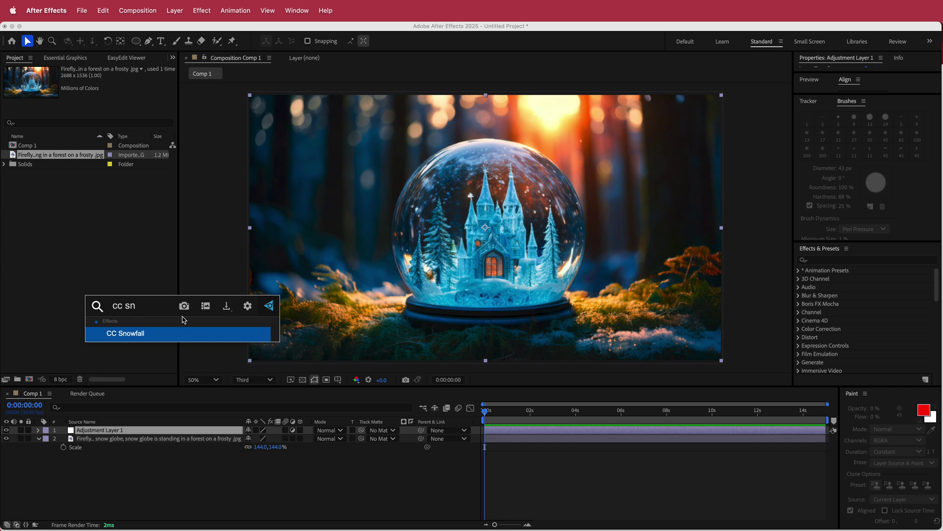
pyautogui.press('Return')
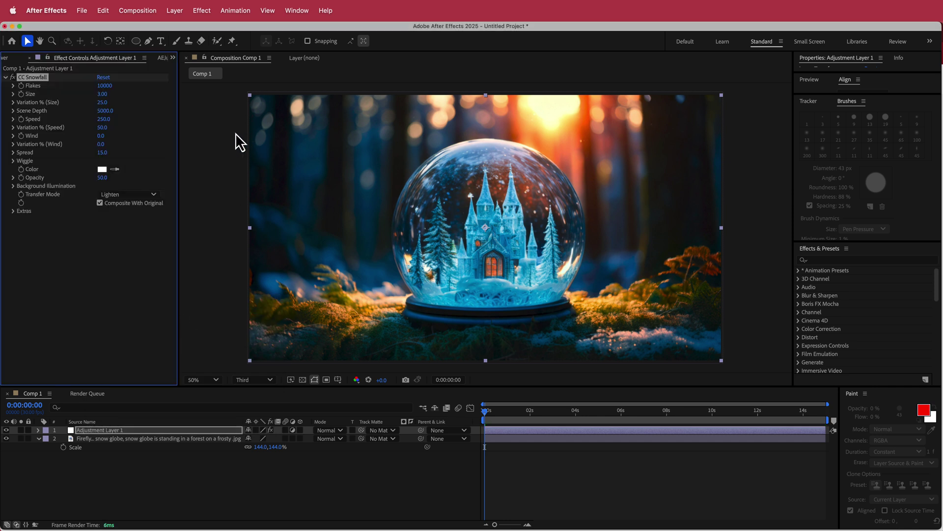
# Set CC Snowfall to 40000 flakes, size 10 and speed 125
pyautogui.click(103, 86)
pyautogui.write('100')
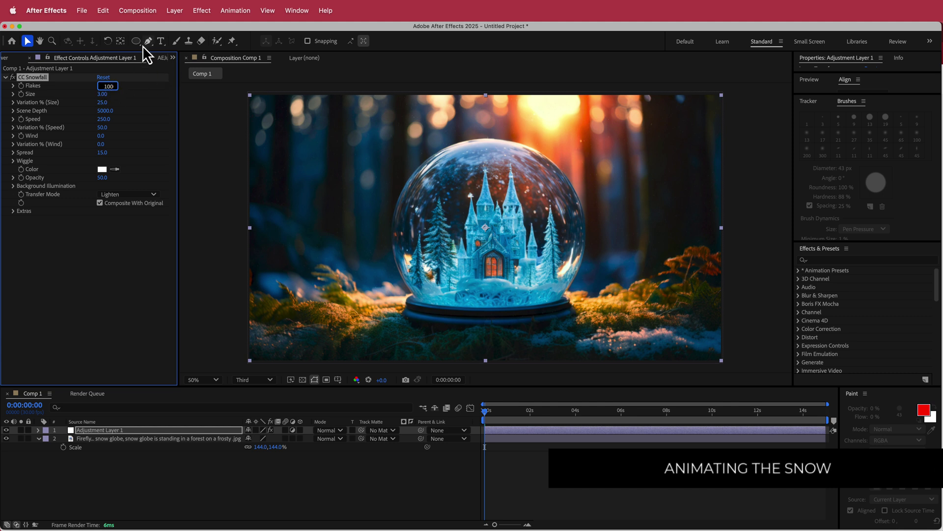
pyautogui.press('Return')
pyautogui.click(103, 94)
pyautogui.write('10')
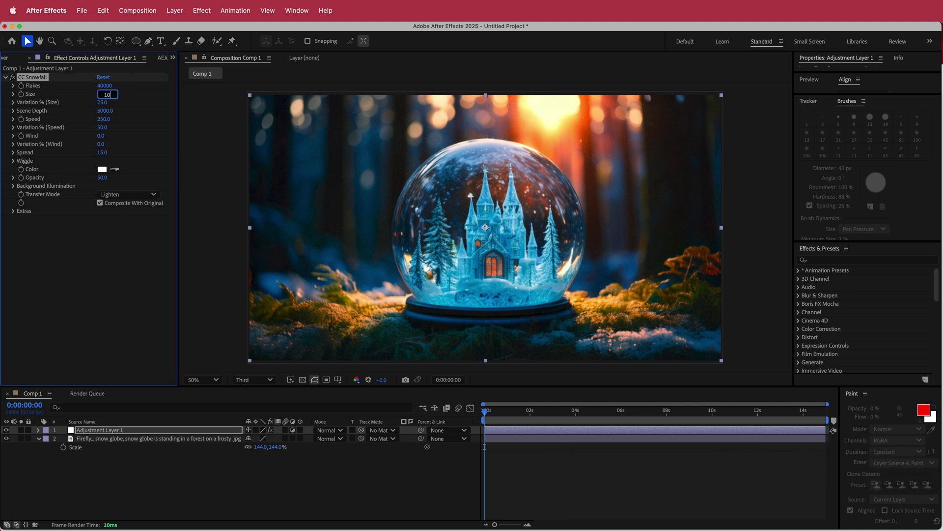
pyautogui.press('Return')
pyautogui.click(105, 120)
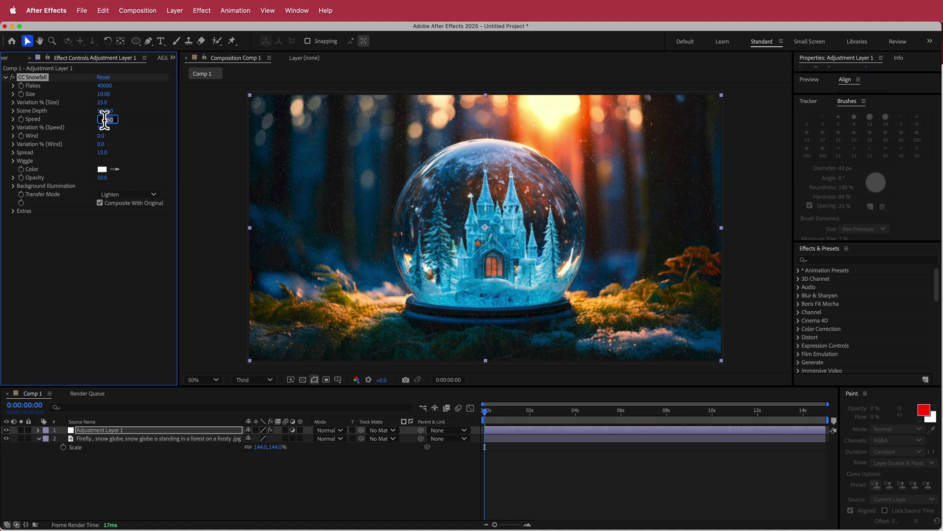
pyautogui.write('125')
pyautogui.press('Return')
# Set Flake Flatness to 20 and Opacity to 100, then preview the snow
pyautogui.click(13, 161)
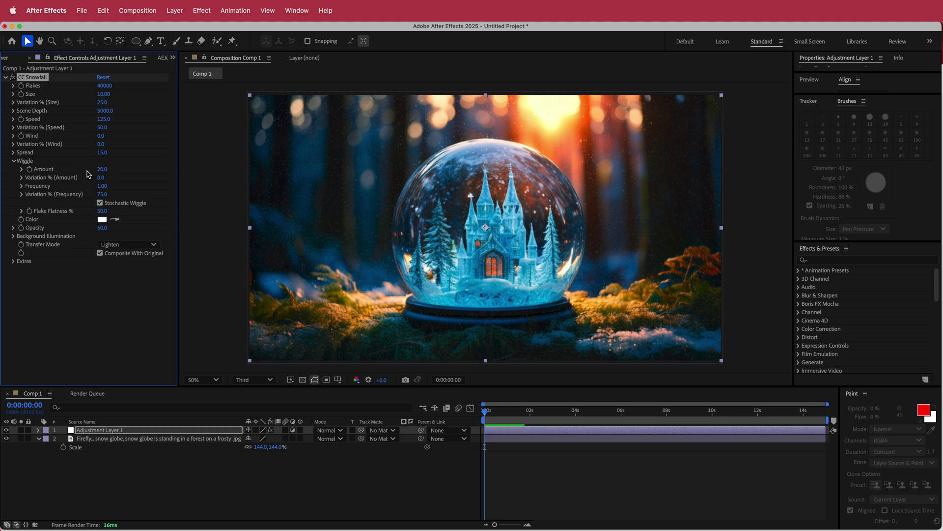
pyautogui.click(101, 211)
pyautogui.write('20')
pyautogui.press('Return')
pyautogui.click(101, 228)
pyautogui.write('10')
pyautogui.press('Return')
pyautogui.moveTo(488, 411)
pyautogui.mouseDown()
pyautogui.moveTo(816, 420)
pyautogui.moveTo(474, 420)
pyautogui.mouseUp()
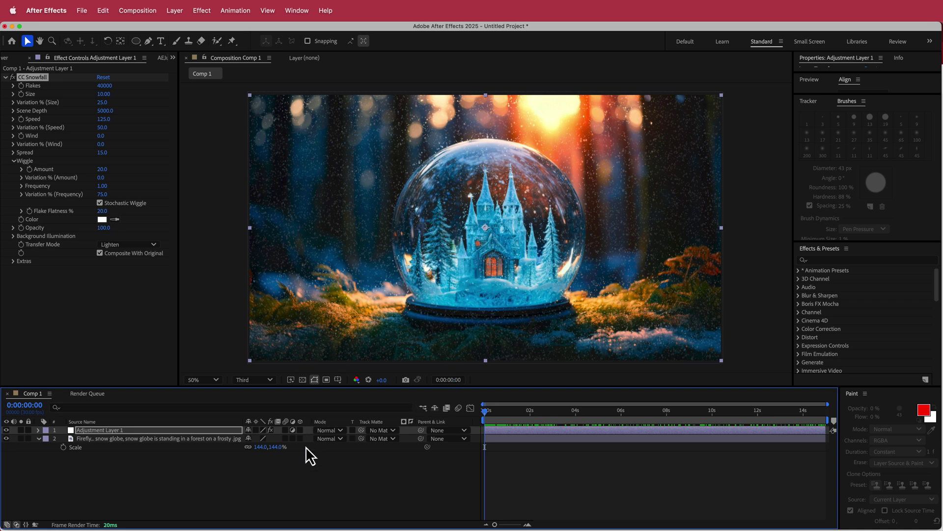
# Draw an elliptical Mask 1 around the glass globe on Adjustment Layer 1
pyautogui.click(305, 477)
pyautogui.click(196, 430)
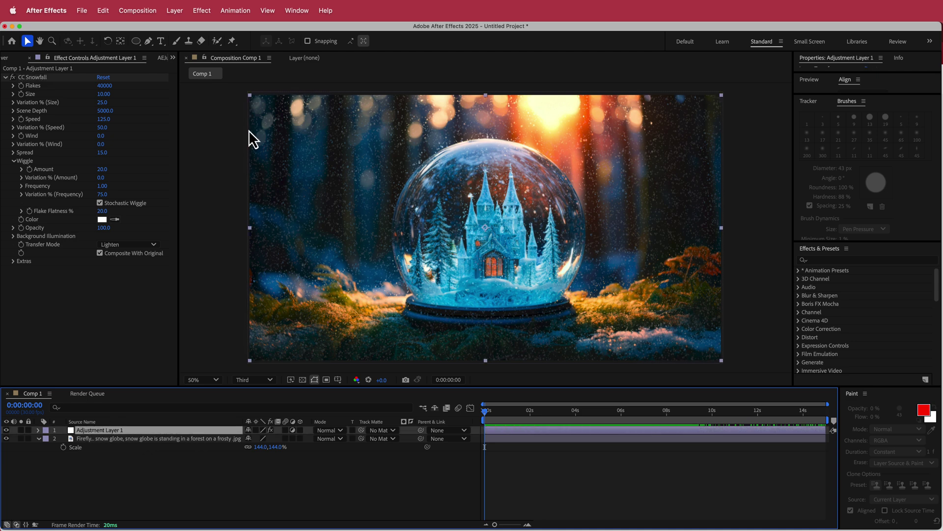
pyautogui.moveTo(139, 44); pyautogui.dragTo(165, 69)
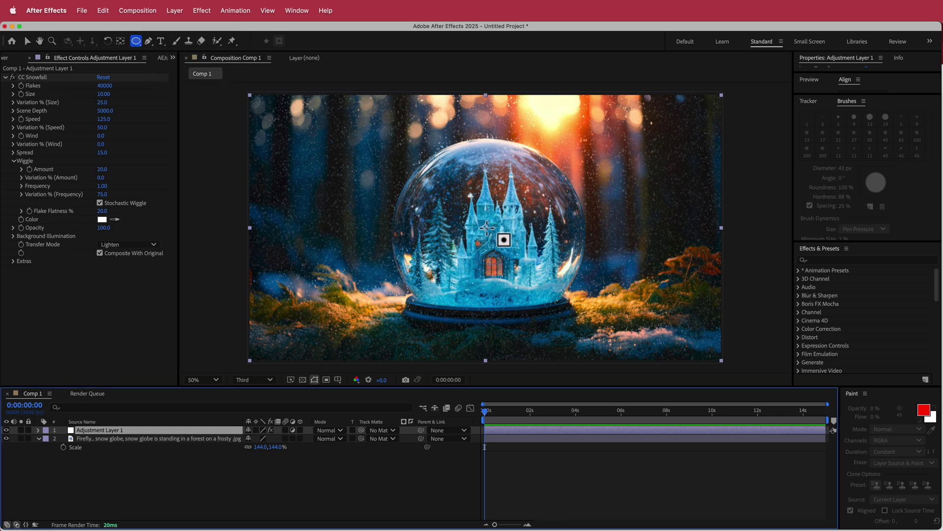
pyautogui.moveTo(487, 227); pyautogui.dragTo(580, 320)
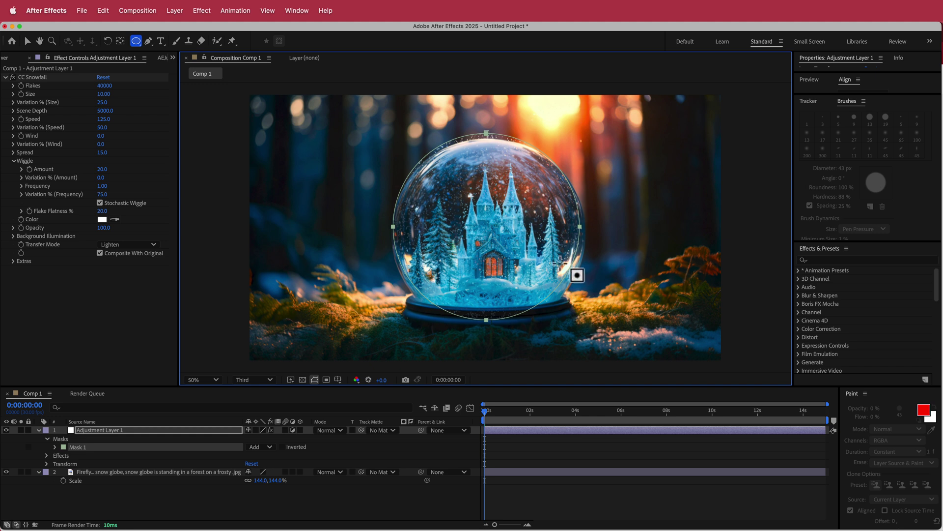
# Adjust Mask 1's right, bottom, top and left points and curves to follow the globe's rim
pyautogui.press('v')
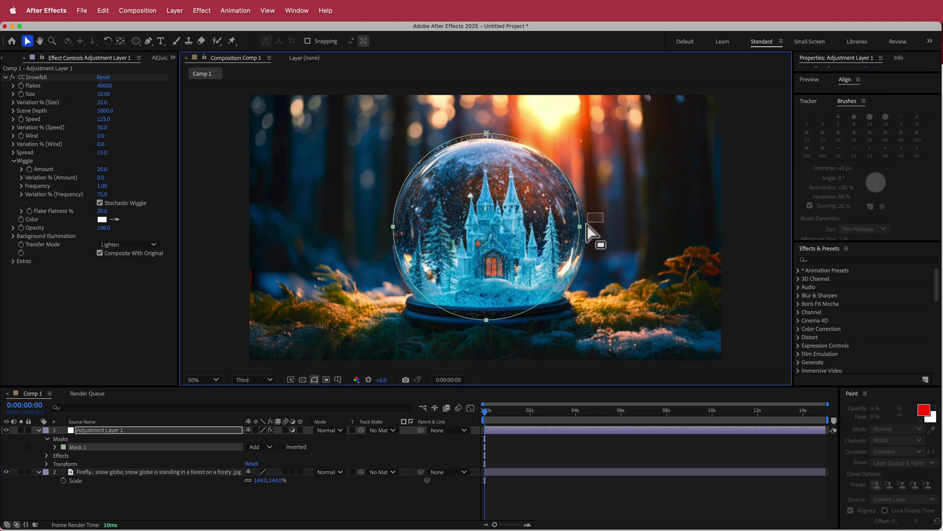
pyautogui.click(580, 227)
pyautogui.moveTo(579, 227); pyautogui.dragTo(582, 230)
pyautogui.click(486, 320)
pyautogui.moveTo(486, 320); pyautogui.dragTo(581, 286)
pyautogui.moveTo(438, 310); pyautogui.dragTo(410, 309)
pyautogui.moveTo(393, 279); pyautogui.dragTo(394, 282)
pyautogui.moveTo(486, 134); pyautogui.dragTo(486, 140)
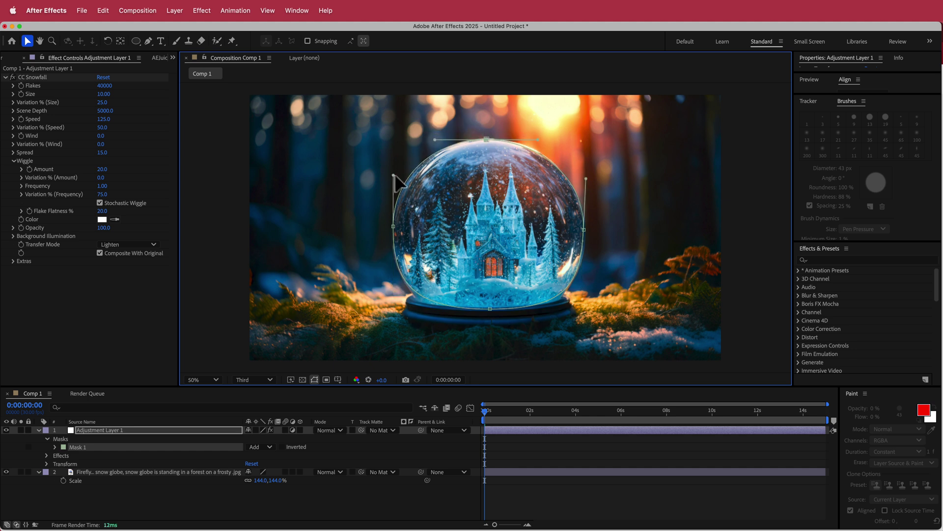
pyautogui.moveTo(393, 175); pyautogui.dragTo(394, 173)
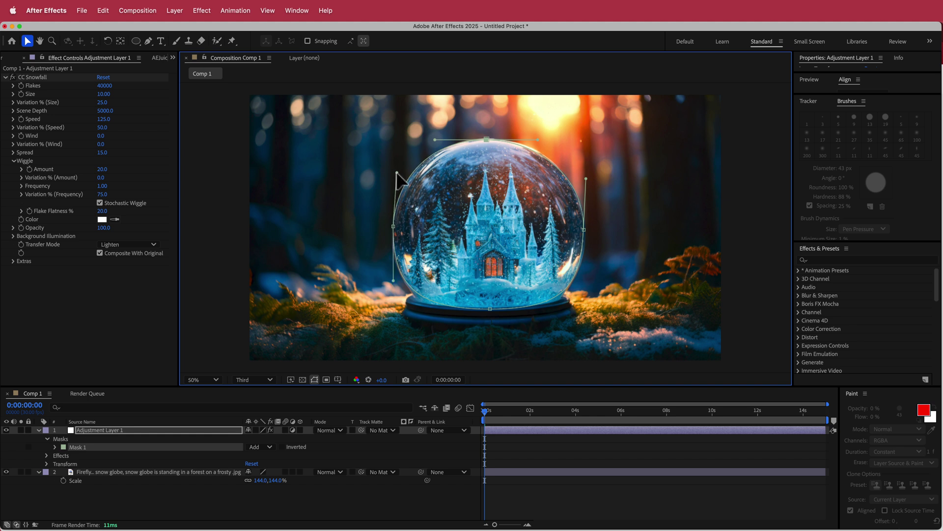
pyautogui.moveTo(397, 173); pyautogui.dragTo(401, 175)
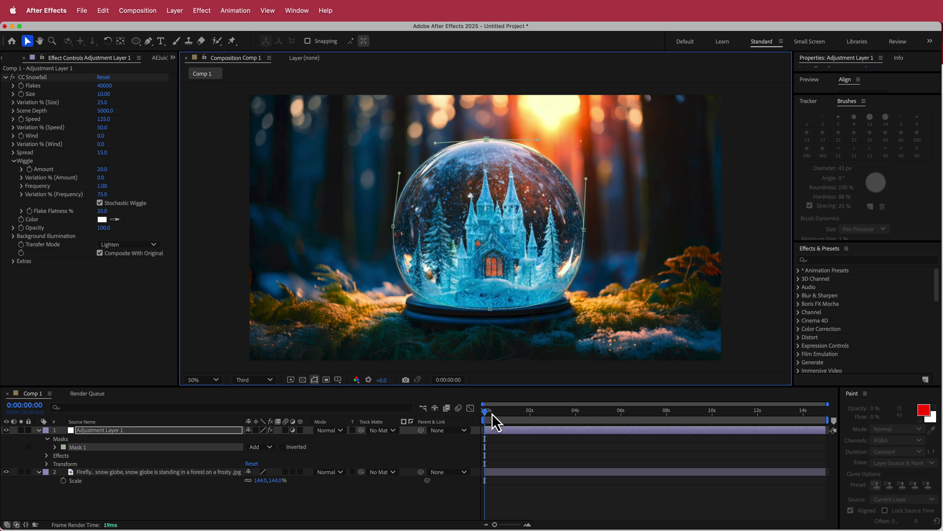
pyautogui.moveTo(488, 412); pyautogui.dragTo(590, 403)
pyautogui.click(302, 175)
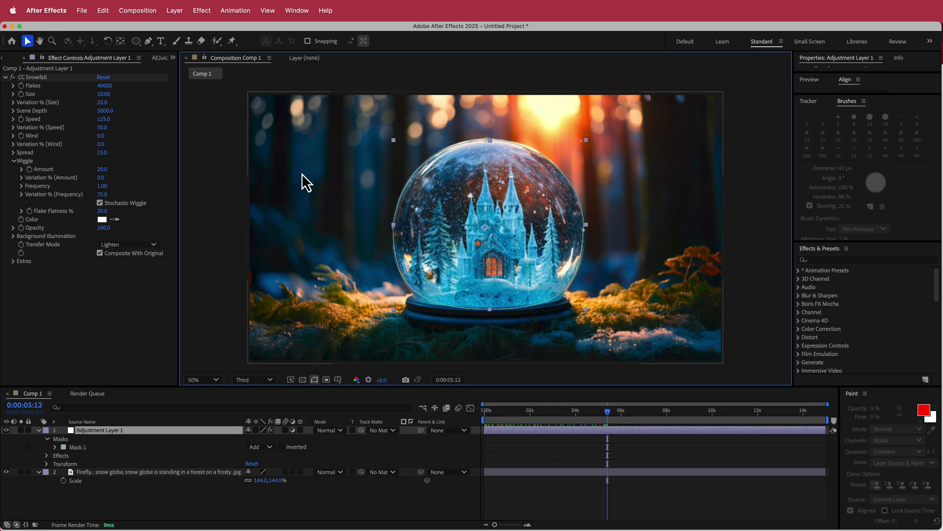
pyautogui.moveTo(608, 411); pyautogui.dragTo(400, 408)
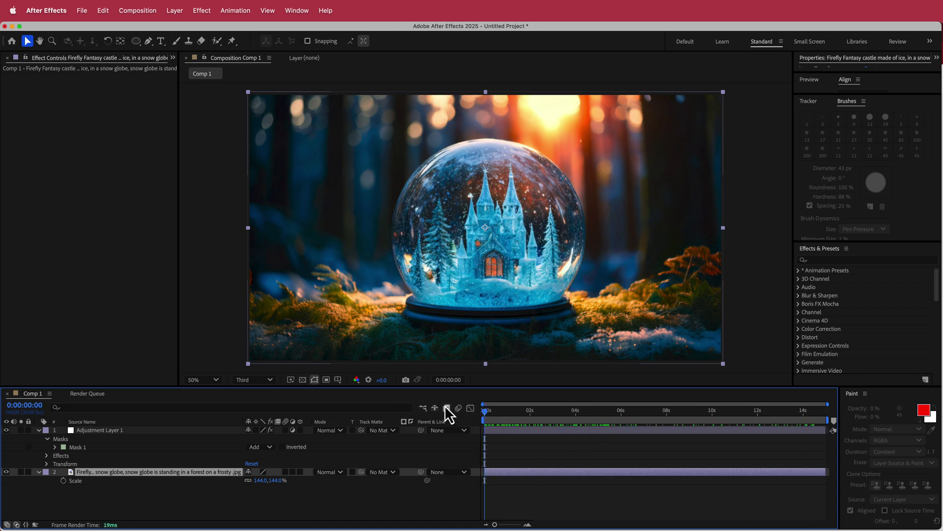
# Apply CC Lens to Adjustment Layer 1 with Size 400 and preview the bent scene
pyautogui.click(147, 430)
pyautogui.hotkey('ctrl', 'space')
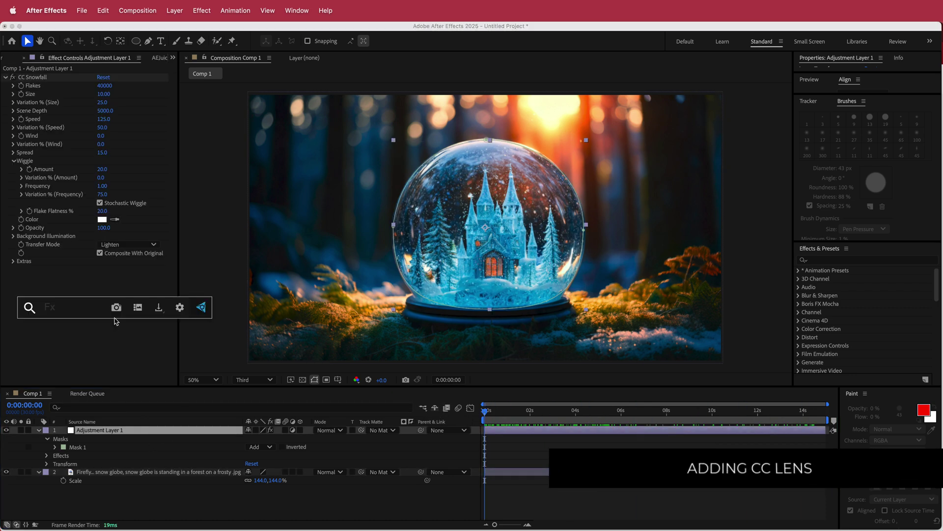
pyautogui.write('cc le')
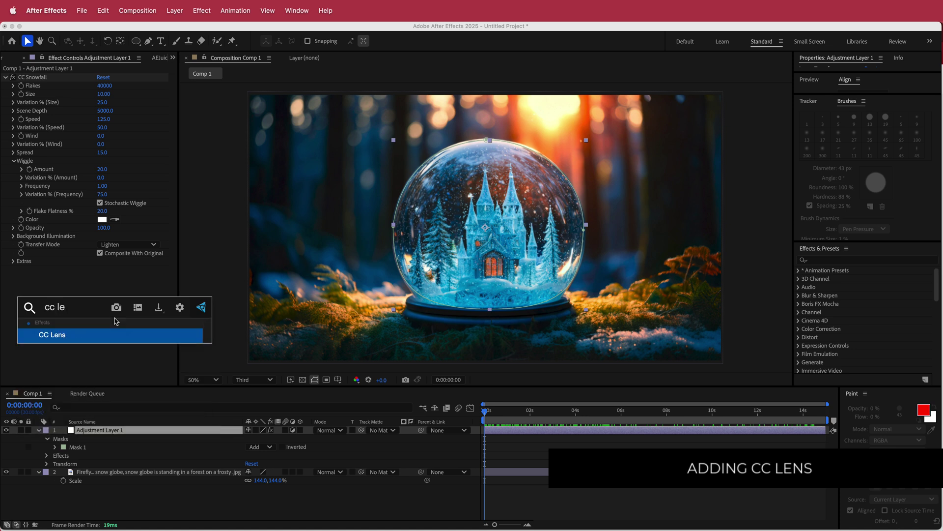
pyautogui.press('Return')
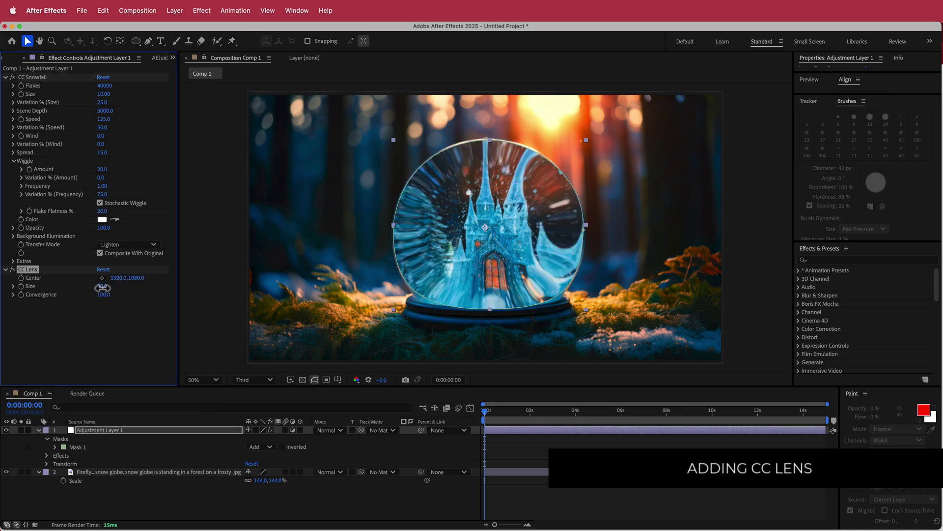
pyautogui.moveTo(102, 288); pyautogui.dragTo(302, 289)
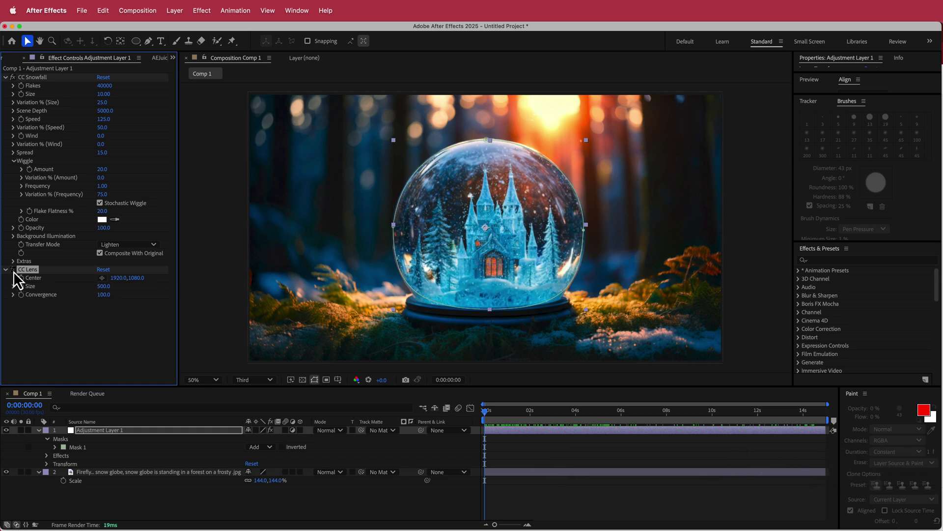
pyautogui.click(104, 287)
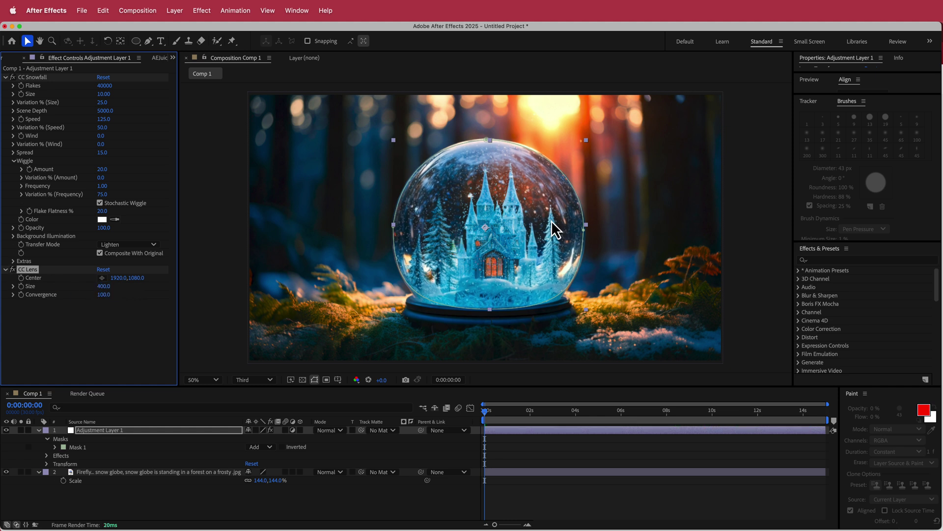
pyautogui.moveTo(488, 418)
pyautogui.mouseDown()
pyautogui.moveTo(718, 418)
pyautogui.moveTo(472, 423)
pyautogui.mouseUp()
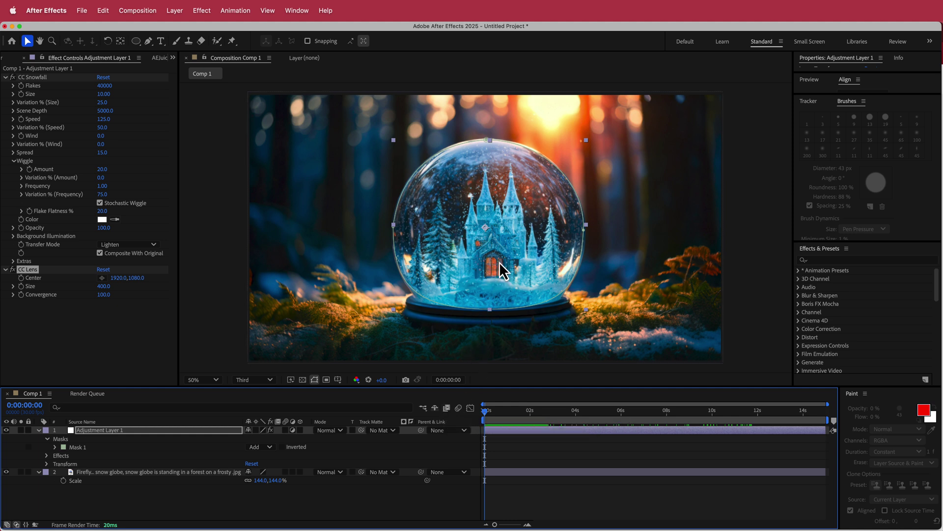
# Create Adjustment Layer 2 and move Adjustment Layer 1 back to the top
pyautogui.rightClick(409, 432)
pyautogui.moveTo(443, 440)
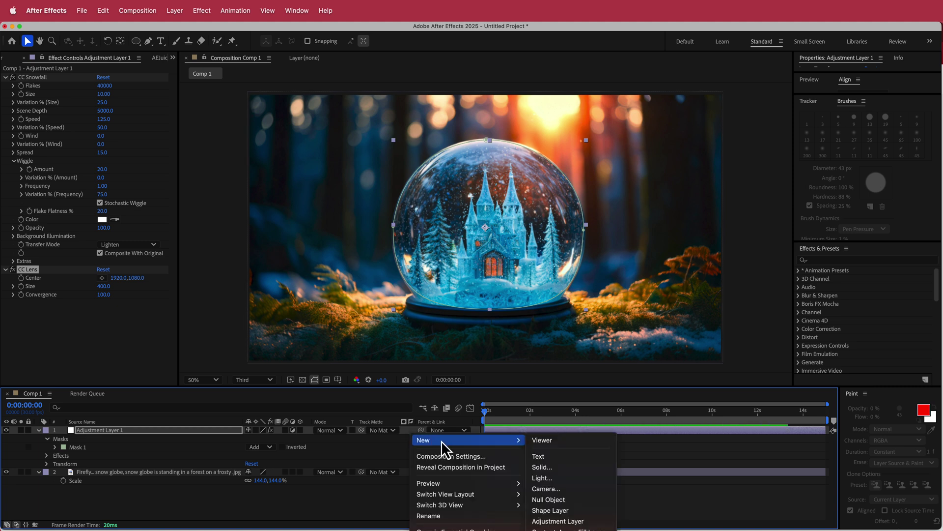
pyautogui.click(573, 521)
pyautogui.moveTo(118, 441); pyautogui.dragTo(122, 427)
# Apply Brightness & Contrast to Adjustment Layer 2 and reveal its properties
pyautogui.click(117, 473)
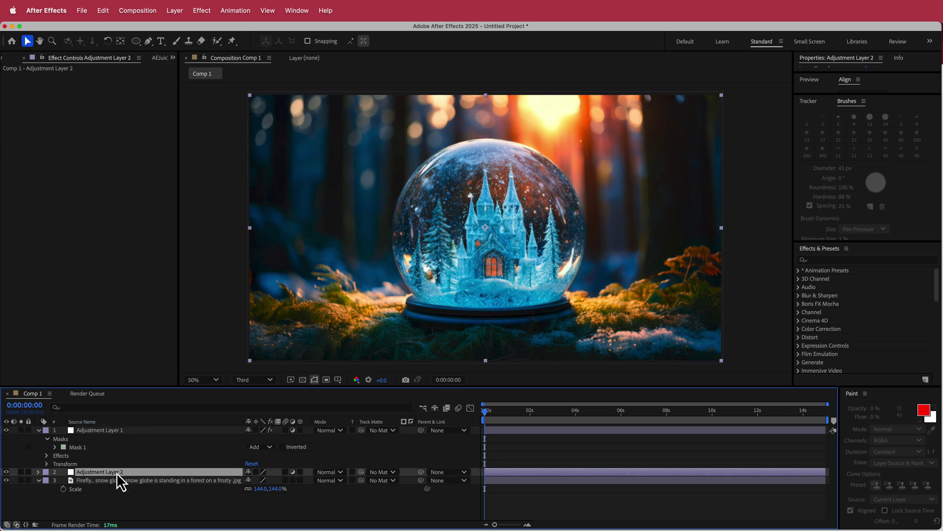
pyautogui.press('.')
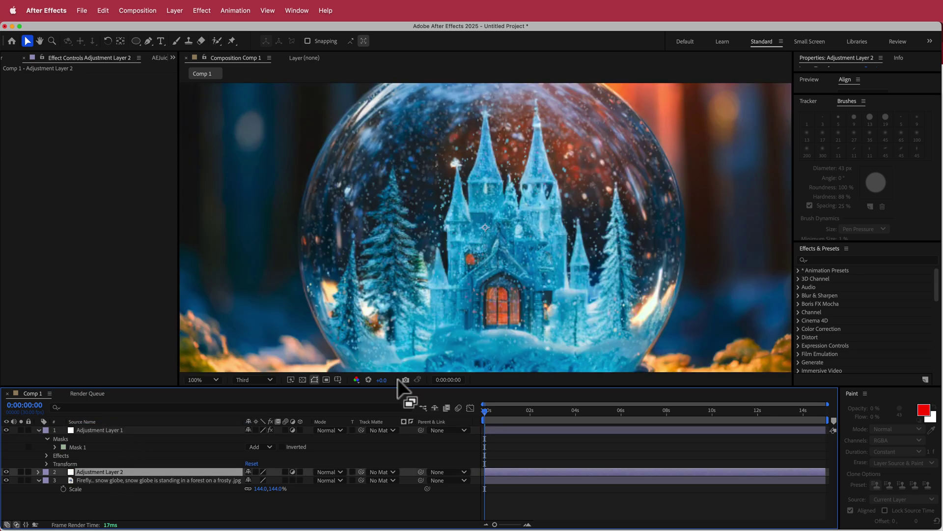
pyautogui.hotkey('ctrl', 'space')
pyautogui.write('bri')
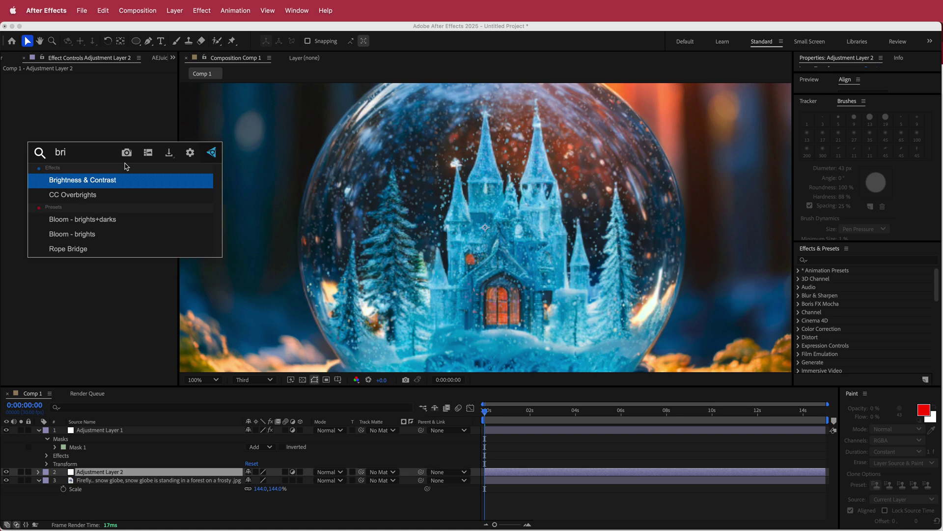
pyautogui.press('Escape')
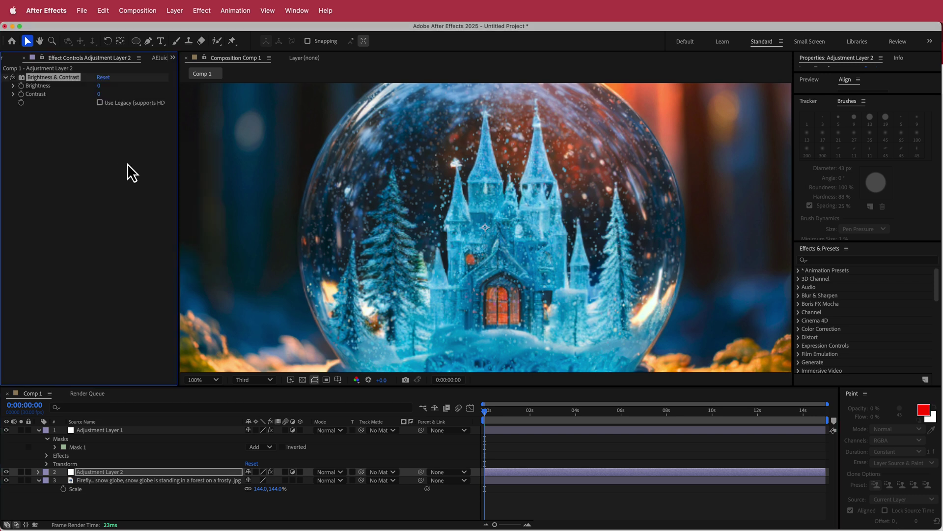
pyautogui.press('e')
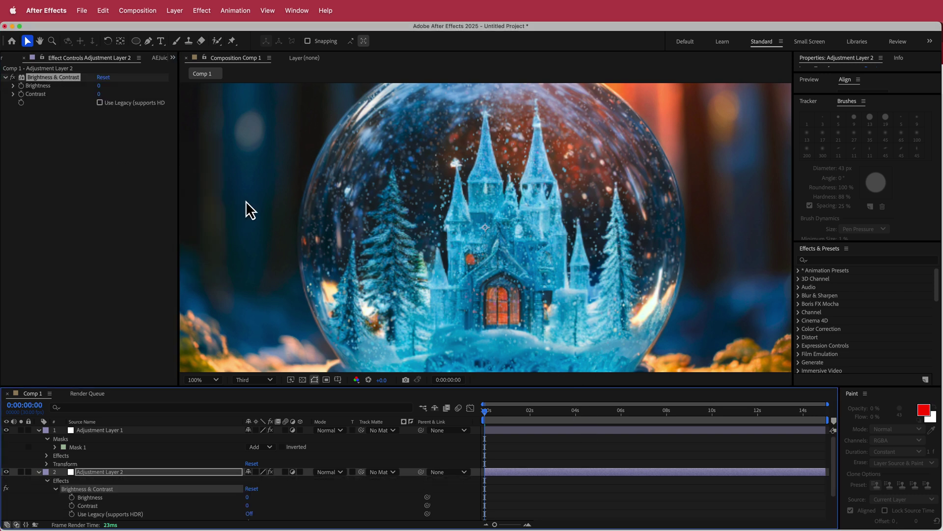
# Give Brightness the expression wiggle(1.5,40) and preview the flicker
pyautogui.keyDown('alt'); pyautogui.click(22, 88); pyautogui.keyUp('alt')
pyautogui.write('wigg')
pyautogui.press('Return')
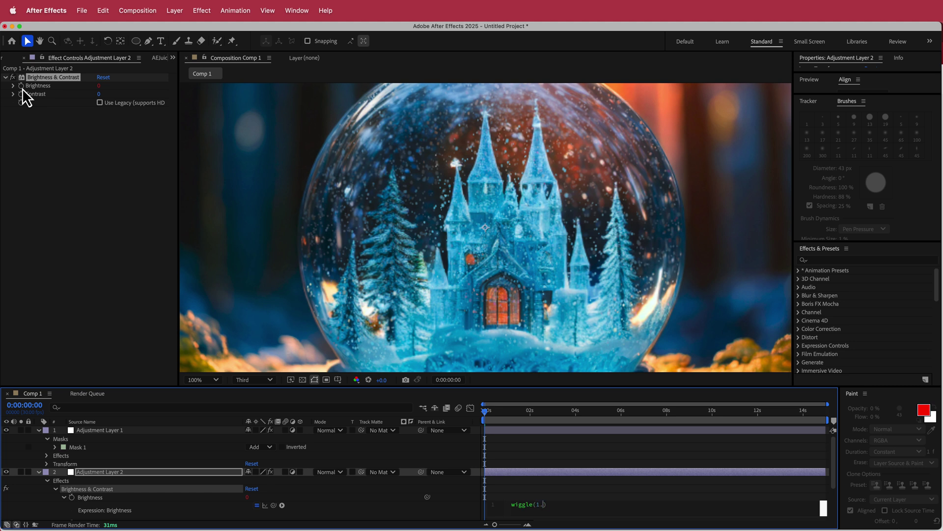
pyautogui.write('1.5,40')
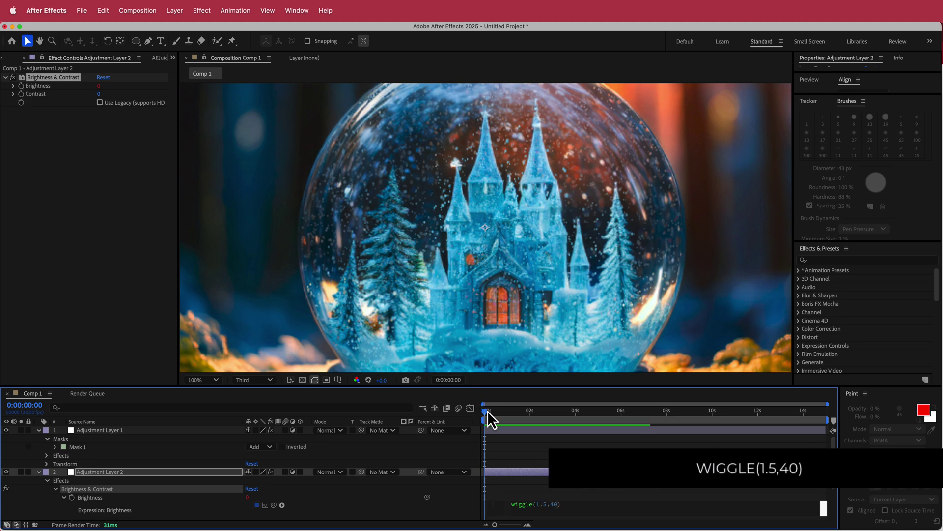
pyautogui.moveTo(487, 411); pyautogui.dragTo(624, 411)
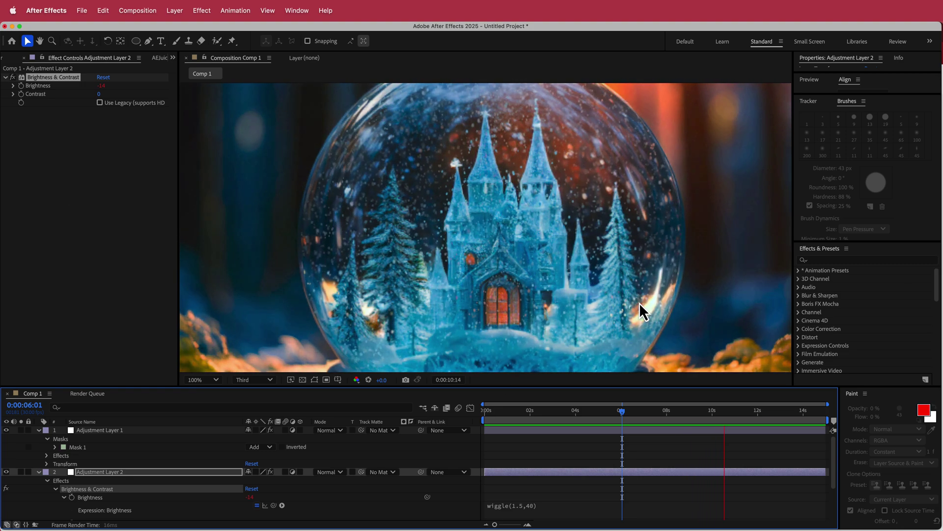
pyautogui.press('space')
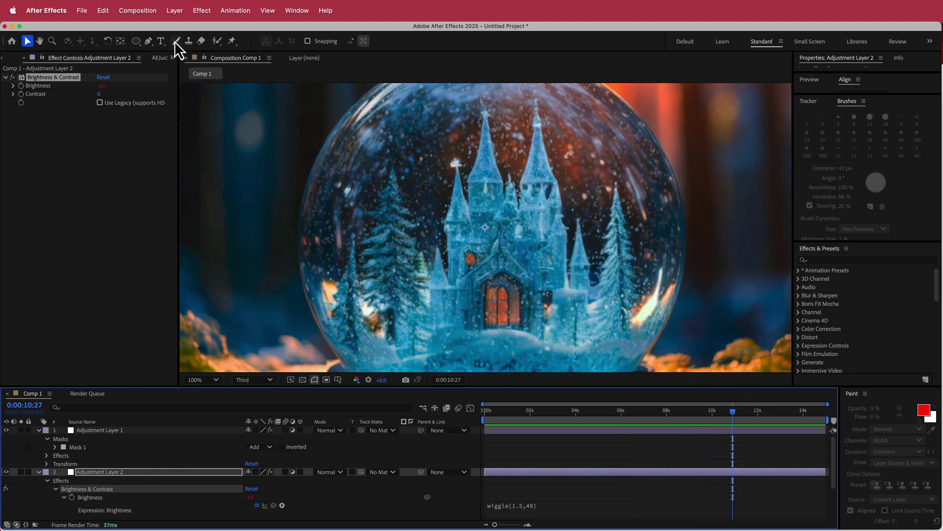
# Outline the castle's arched doorway with a pen mask at 200% zoom
pyautogui.click(148, 41)
pyautogui.press('.')
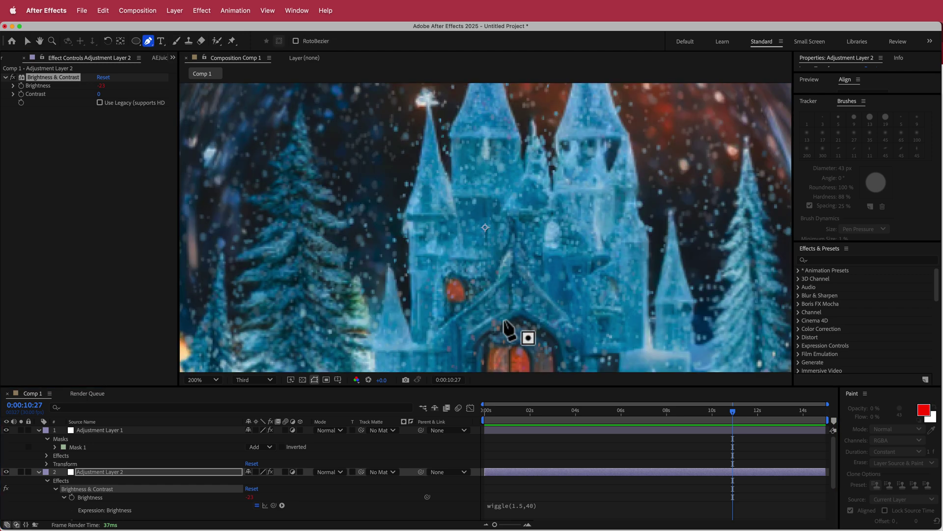
pyautogui.moveTo(547, 327); pyautogui.dragTo(471, 265)
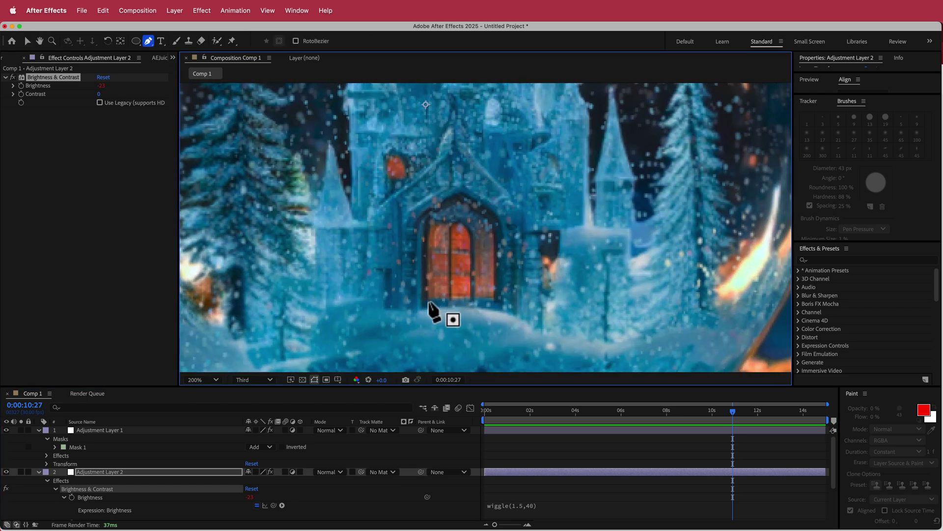
pyautogui.click(429, 298)
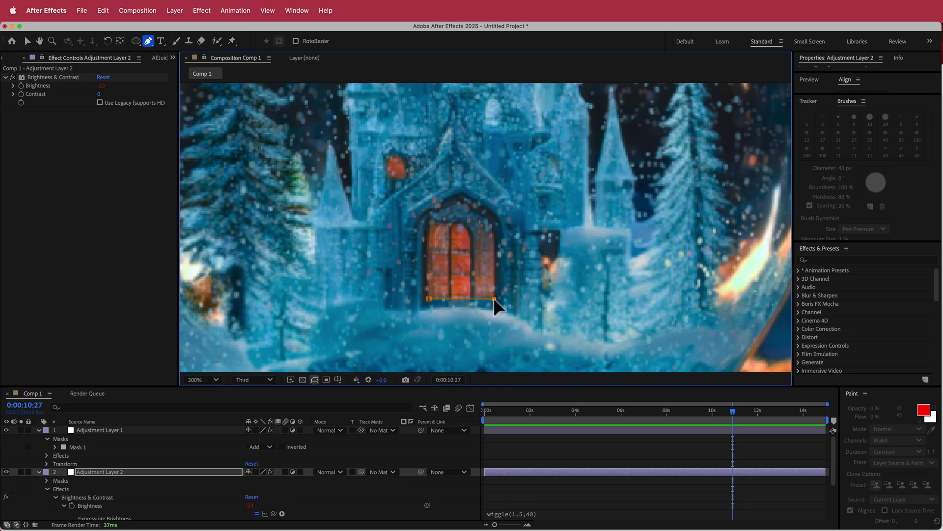
pyautogui.click(495, 226)
pyautogui.click(458, 200)
pyautogui.click(424, 220)
pyautogui.click(428, 299)
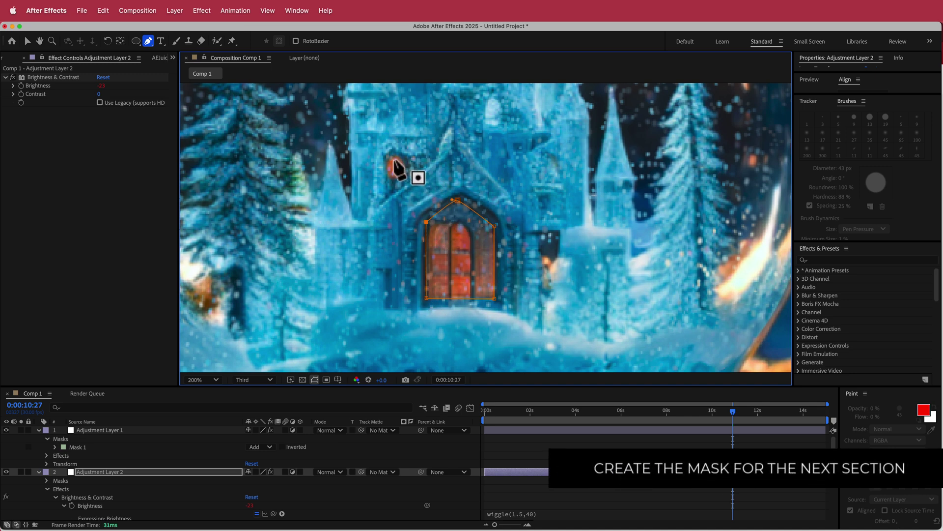
# Draw a closed mask around the small window light left of the door
pyautogui.click(392, 156)
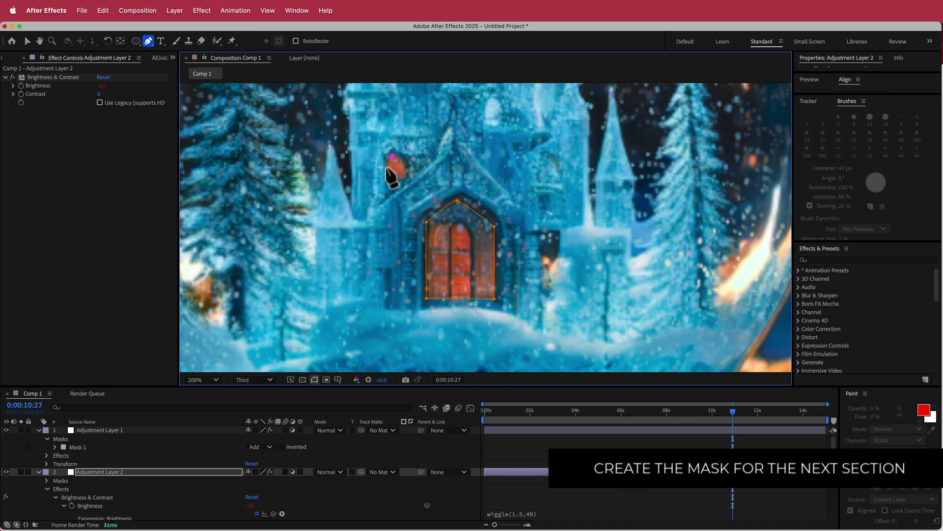
pyautogui.click(392, 177)
pyautogui.click(405, 177)
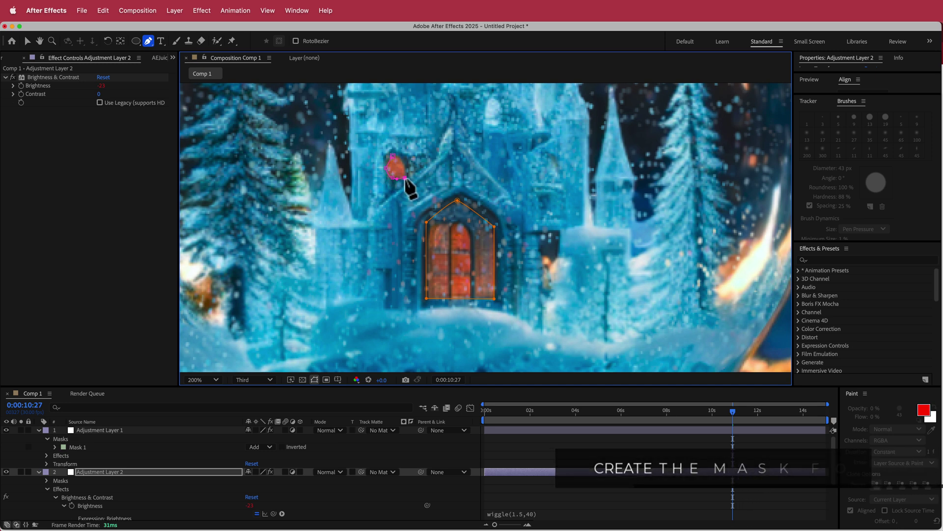
pyautogui.click(404, 167)
pyautogui.click(398, 162)
pyautogui.scroll(3, 399, 162)
pyautogui.scroll(-5, 523, 178)
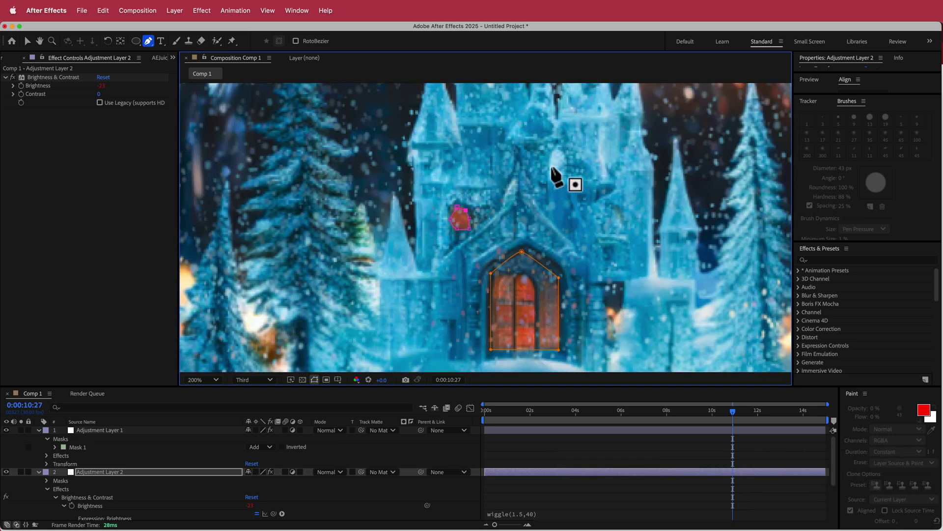
pyautogui.scroll(-1, 558, 178)
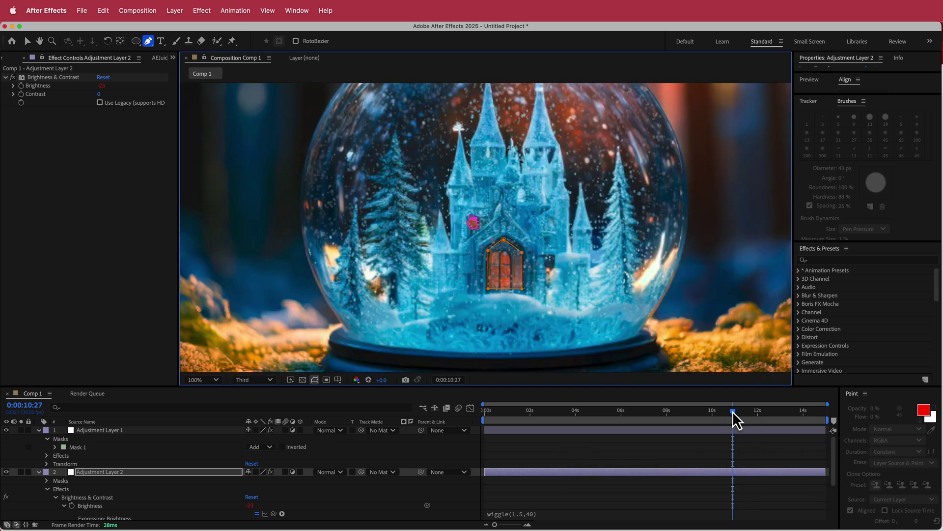
# At about 8 seconds, pull the door mask's right-side points left and slightly up onto the castle door
pyautogui.moveTo(734, 415); pyautogui.dragTo(574, 412)
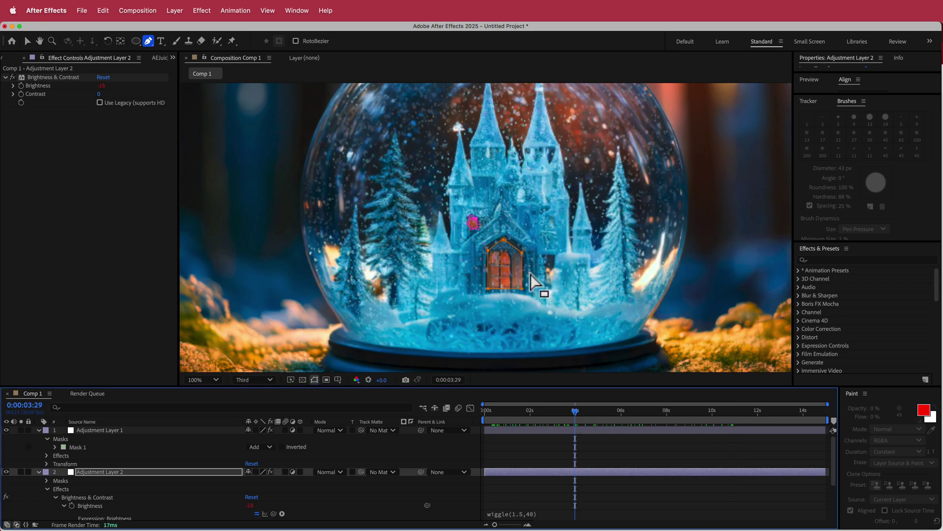
pyautogui.scroll(1, 528, 275)
pyautogui.scroll(-1, 521, 285)
pyautogui.scroll(1, 522, 283)
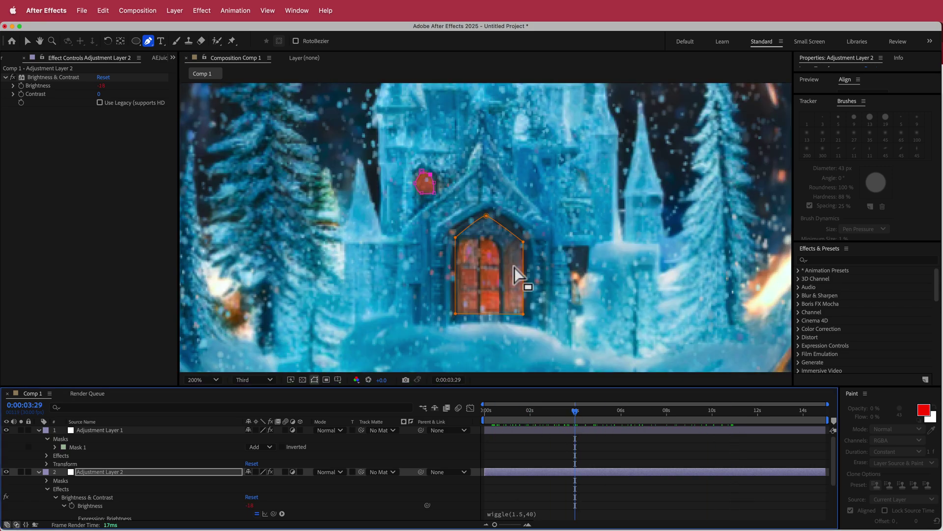
pyautogui.press('v')
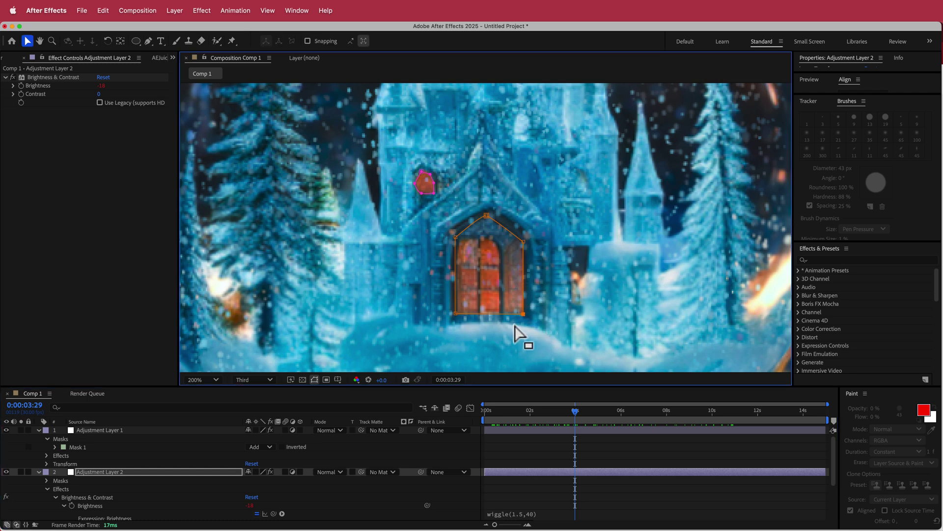
pyautogui.moveTo(522, 241); pyautogui.dragTo(501, 243)
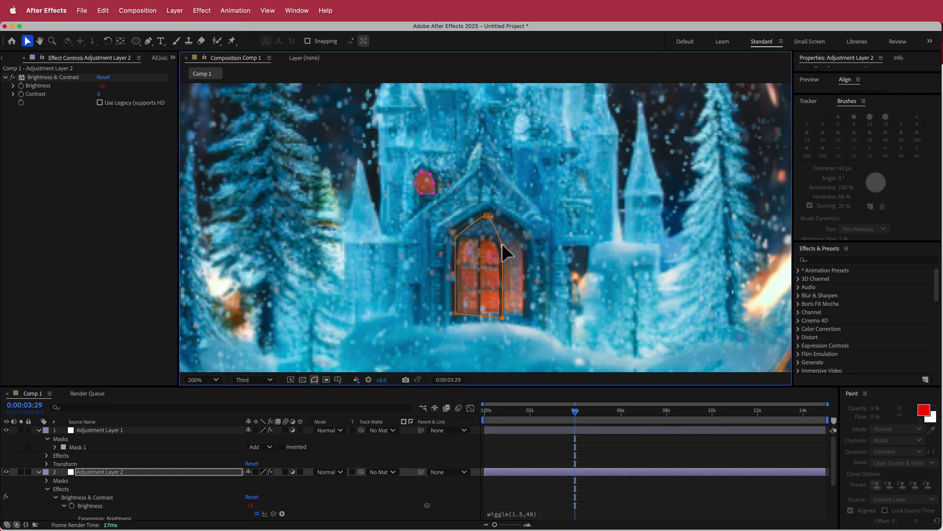
pyautogui.moveTo(501, 319); pyautogui.dragTo(501, 313)
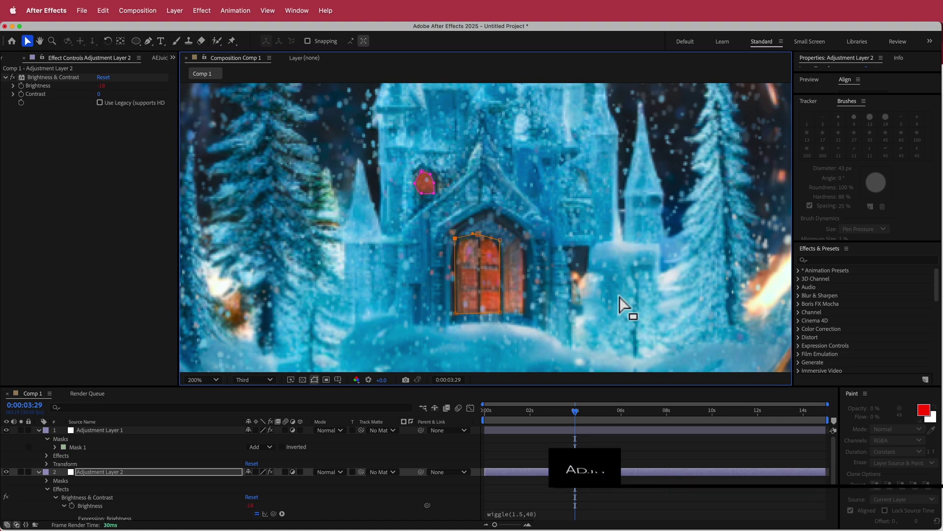
# View the whole globe at 100% and preview the flicker from about 5 seconds
pyautogui.press(',')
pyautogui.moveTo(577, 414); pyautogui.dragTo(609, 414)
pyautogui.press('space')
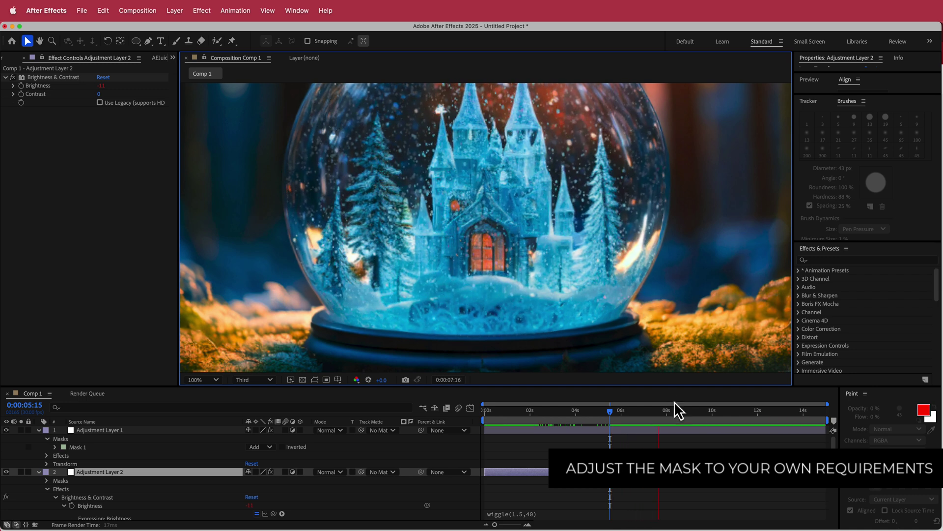
pyautogui.press('space')
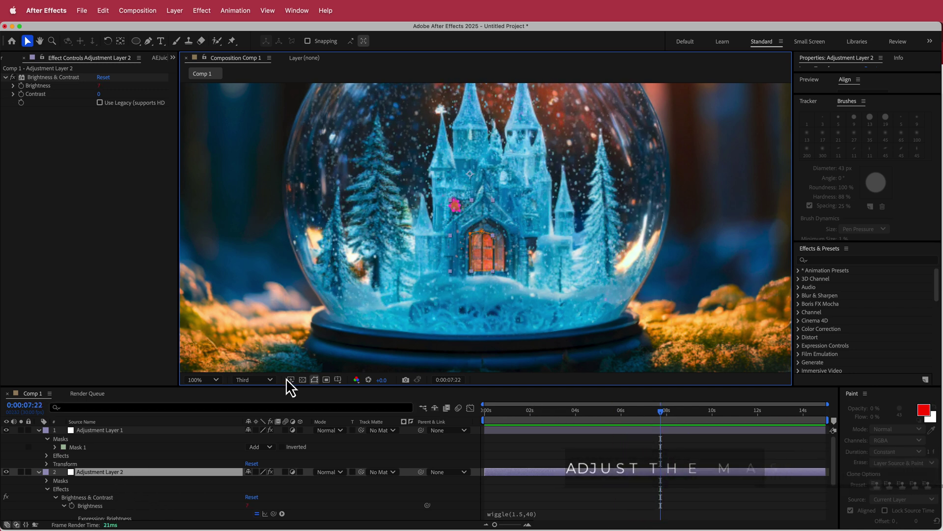
# Set Mask Feather to 20 pixels on both Mask 1 and Mask 2
pyautogui.press('f')
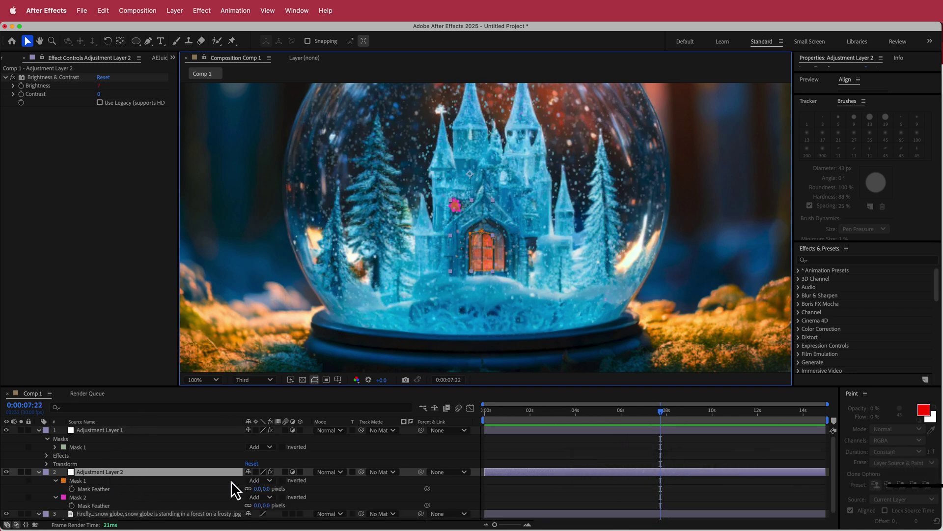
pyautogui.click(262, 489)
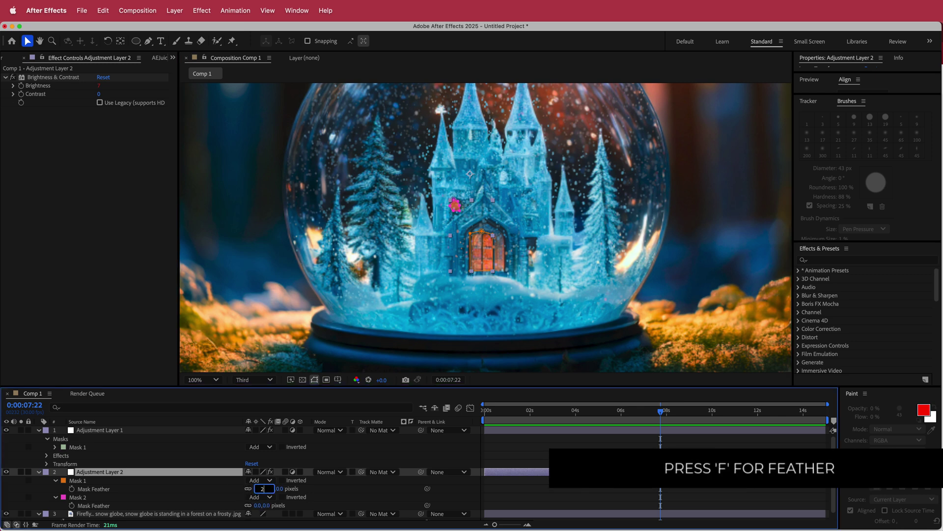
pyautogui.write('20')
pyautogui.click(257, 505)
pyautogui.write('2')
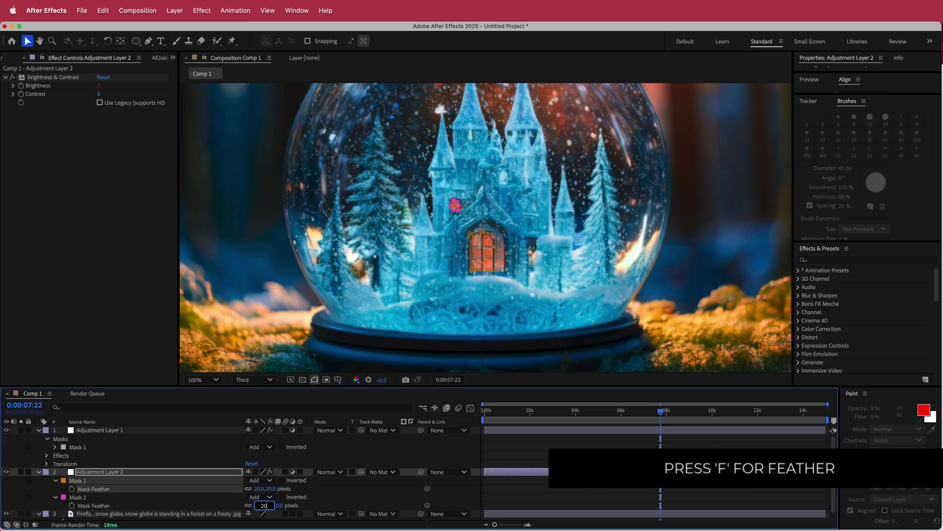
pyautogui.write('0')
pyautogui.press('Return')
# Preview the softened flicker from the composition start at 50% zoom
pyautogui.moveTo(669, 417); pyautogui.dragTo(482, 423)
pyautogui.press('space')
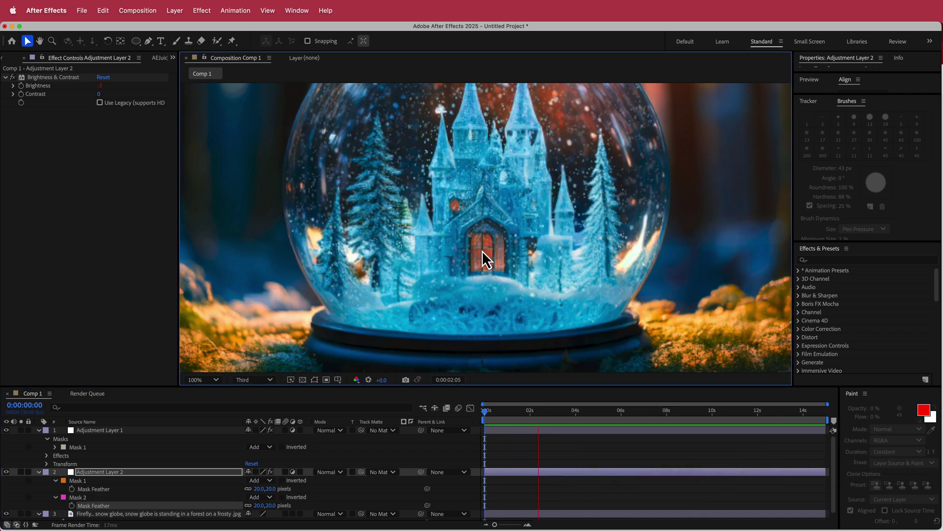
pyautogui.press(',')
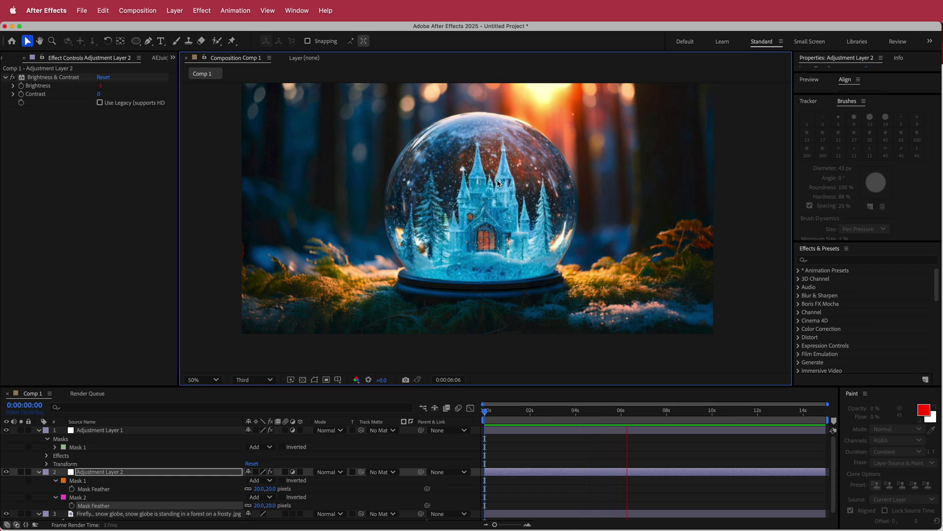
pyautogui.press('space')
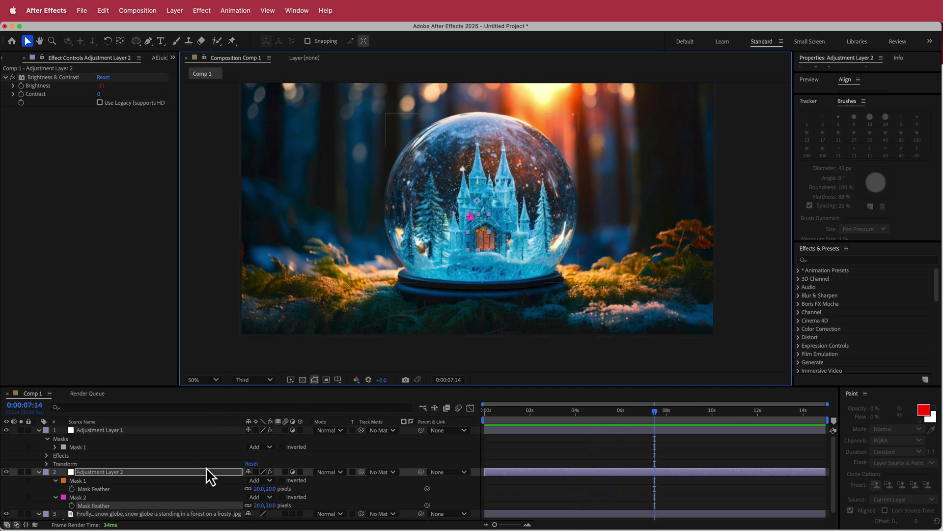
# Collapse Adjustment Layers 1 and 2, then add Adjustment Layer 3 at the top of the stack
pyautogui.click(39, 430)
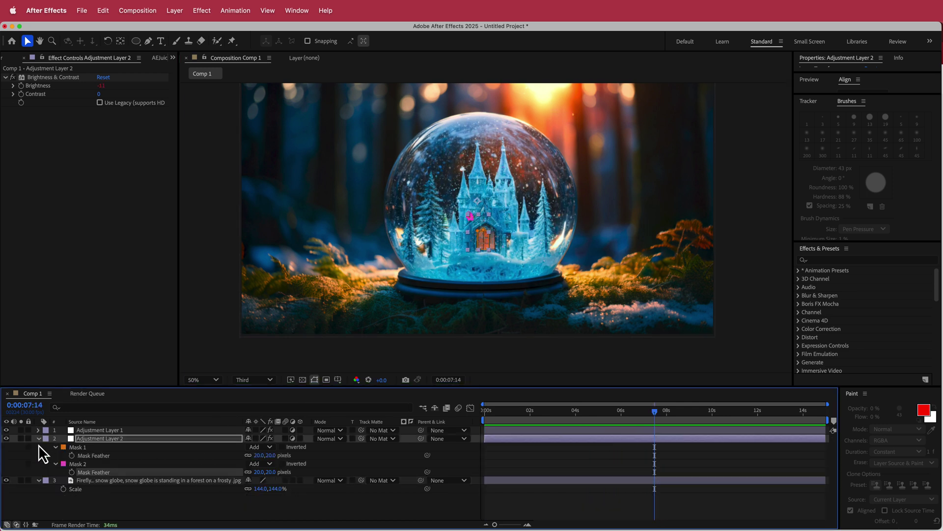
pyautogui.click(39, 442)
pyautogui.rightClick(410, 432)
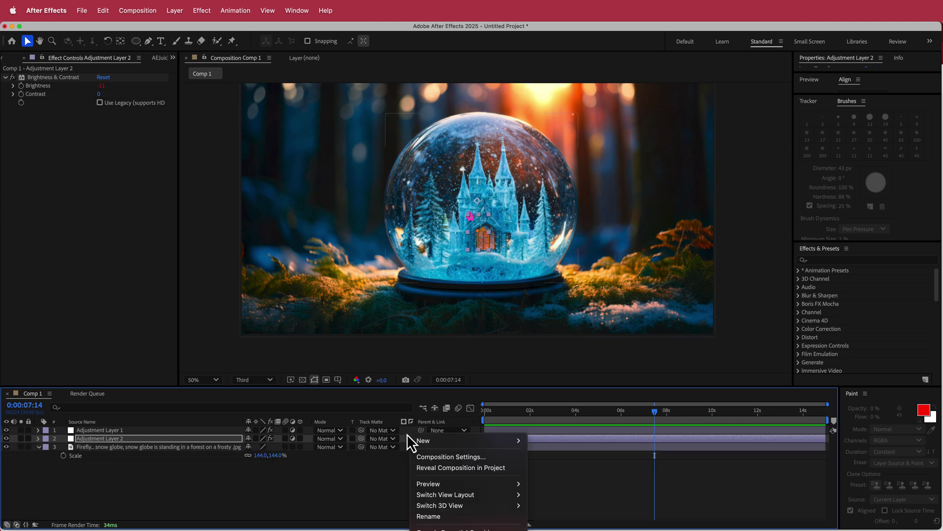
pyautogui.moveTo(432, 443)
pyautogui.click(570, 521)
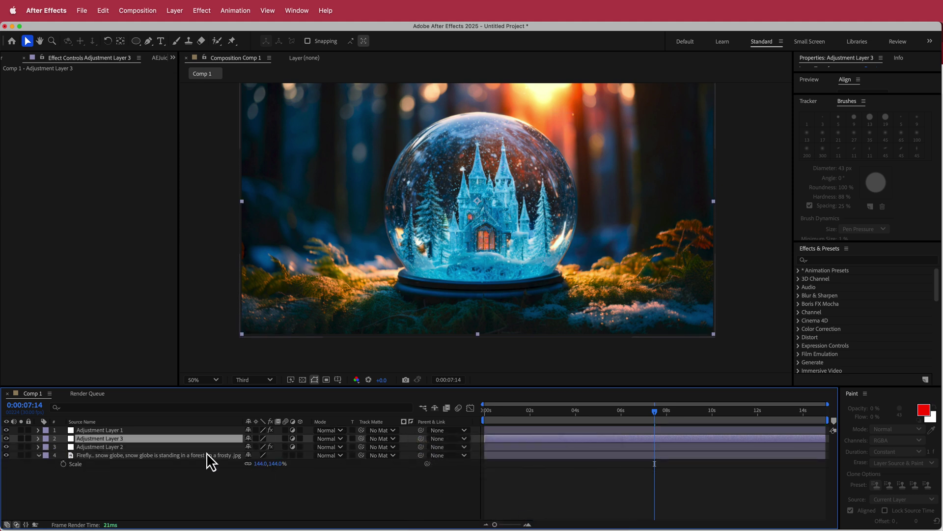
pyautogui.moveTo(132, 438); pyautogui.dragTo(134, 429)
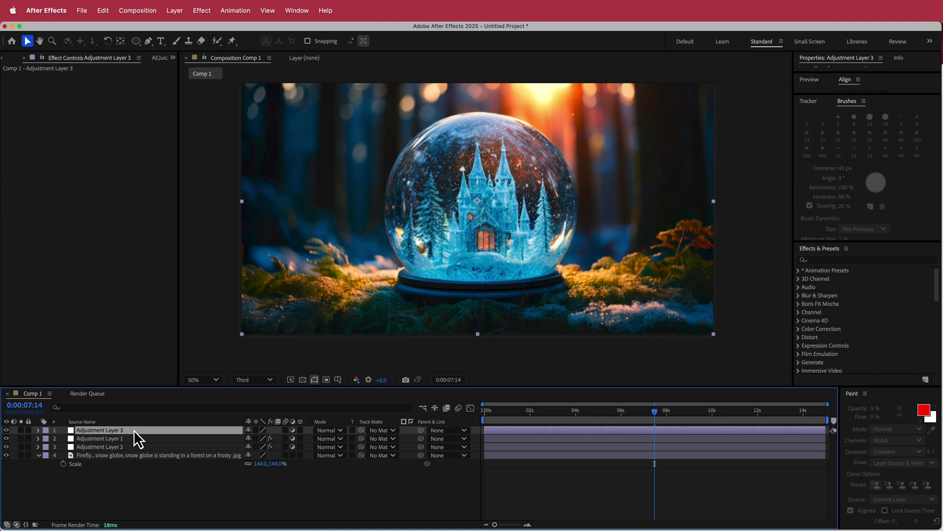
# Apply Curves to Adjustment Layer 3, lowering shadows and lifting highlights into an RGB S-curve
pyautogui.hotkey('ctrl', 'space')
pyautogui.write('Cu')
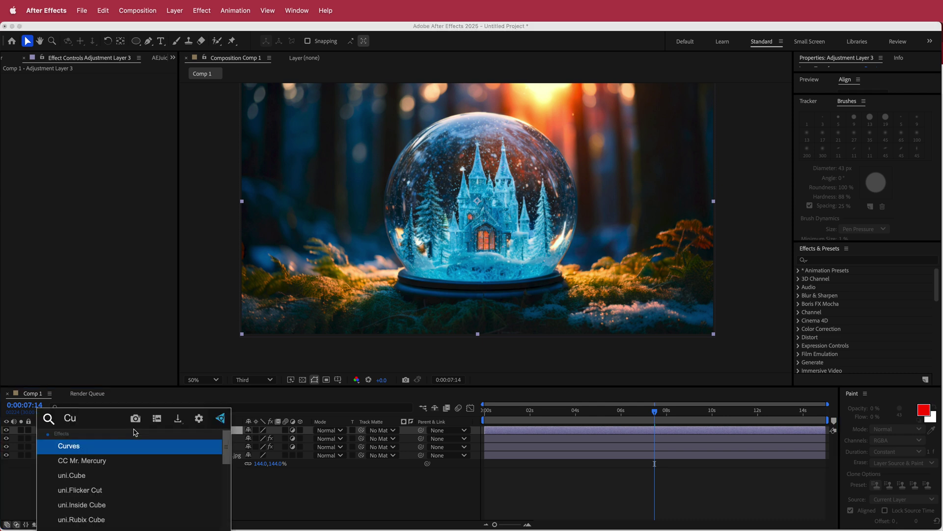
pyautogui.press('Return')
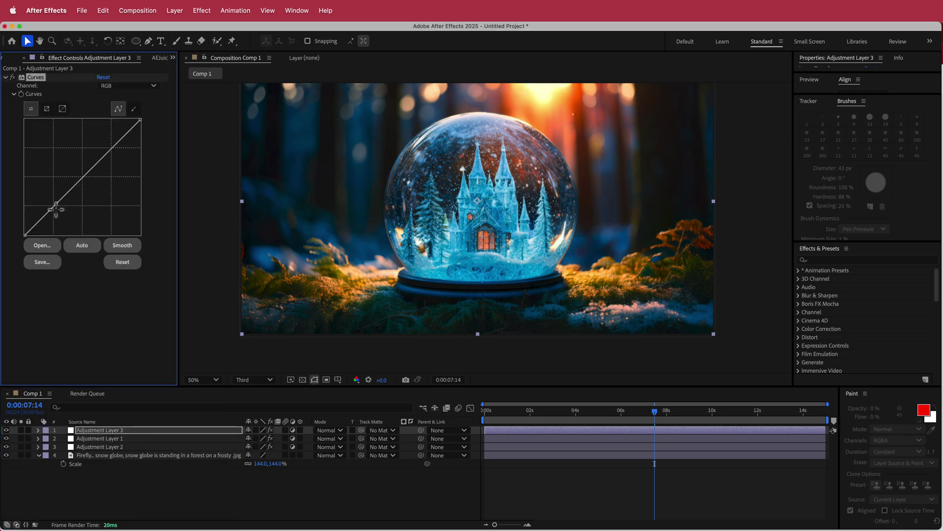
pyautogui.moveTo(54, 205); pyautogui.dragTo(58, 206)
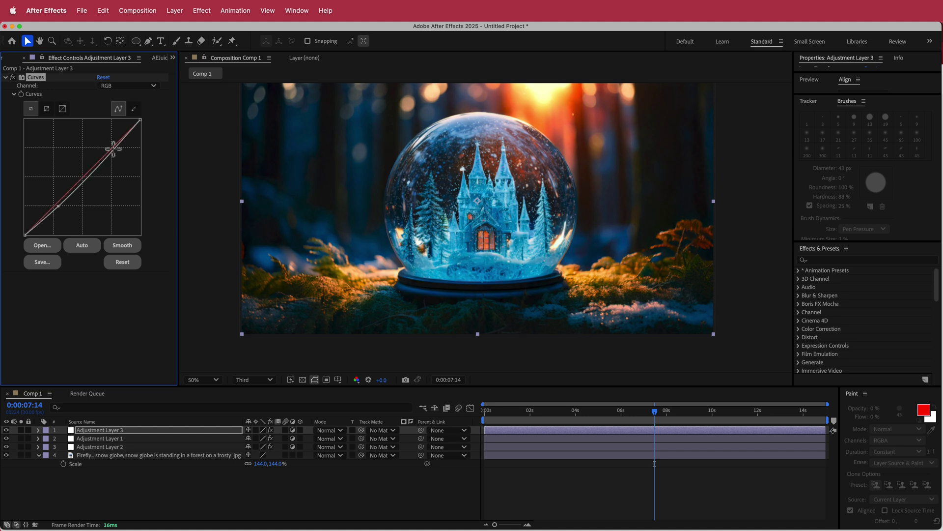
pyautogui.moveTo(114, 148); pyautogui.dragTo(111, 146)
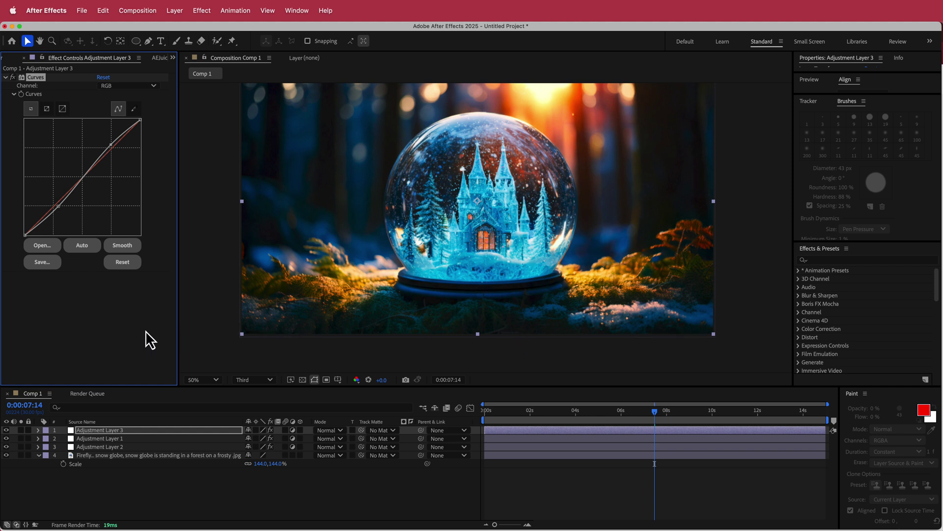
# Apply Lumetri Color to Adjustment Layer 3 via the quick effect search
pyautogui.hotkey('ctrl', 'space')
pyautogui.write('luem')
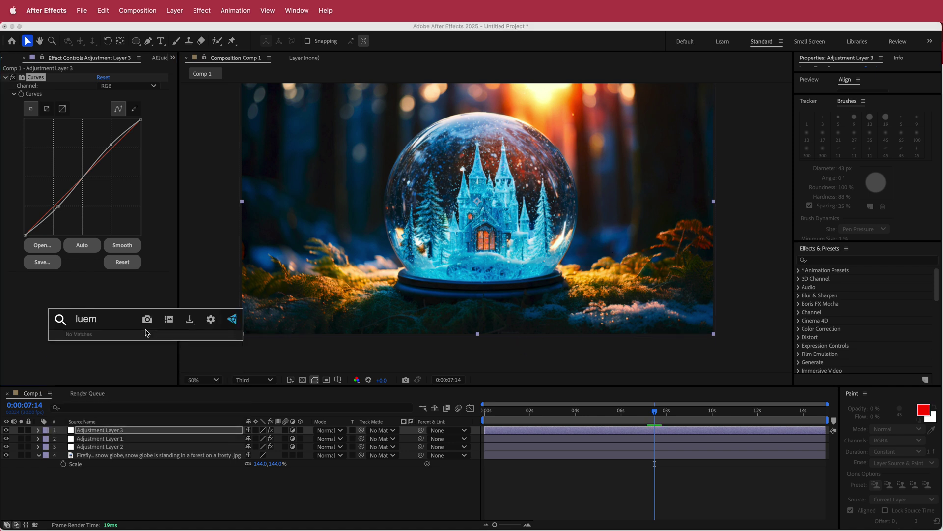
pyautogui.press('BackSpace')
pyautogui.press('BackSpace')
pyautogui.write('m')
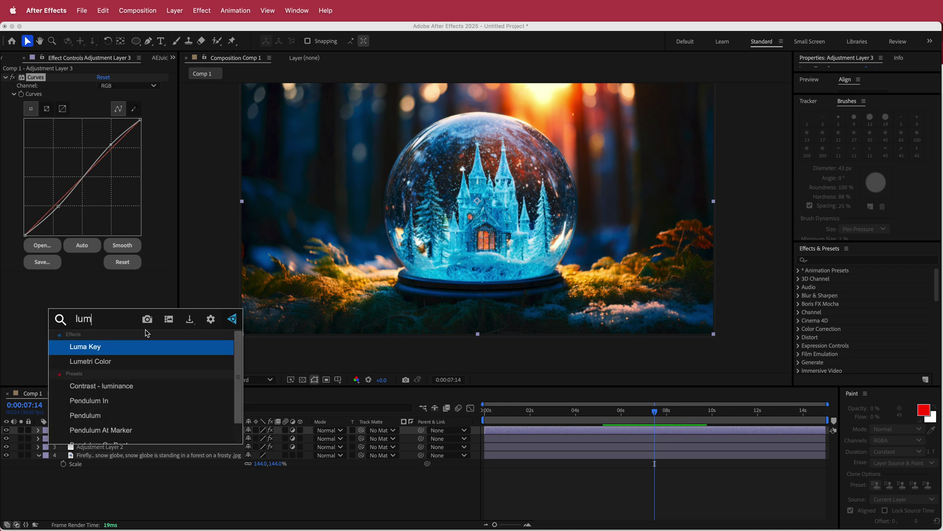
pyautogui.press('Down')
pyautogui.press('Return')
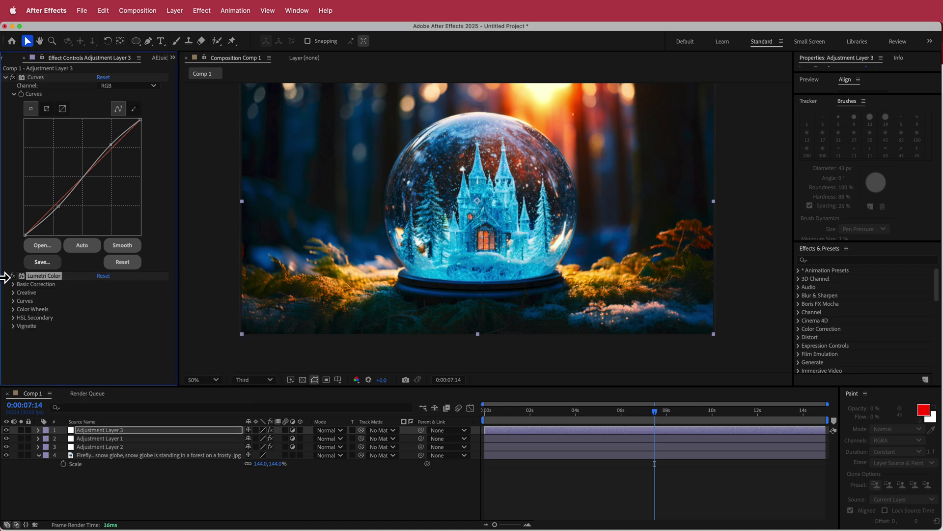
# In Lumetri's Creative section, choose the SL GOLD RUSH HDR look at intensity 70
pyautogui.click(14, 292)
pyautogui.moveTo(175, 233); pyautogui.dragTo(171, 263)
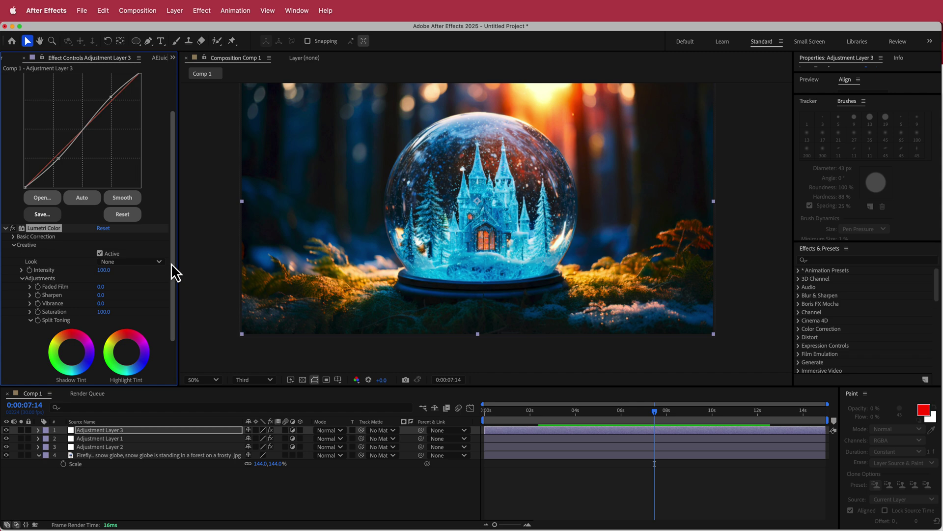
pyautogui.click(118, 262)
pyautogui.scroll(-10, 167, 307)
pyautogui.scroll(-4, 172, 306)
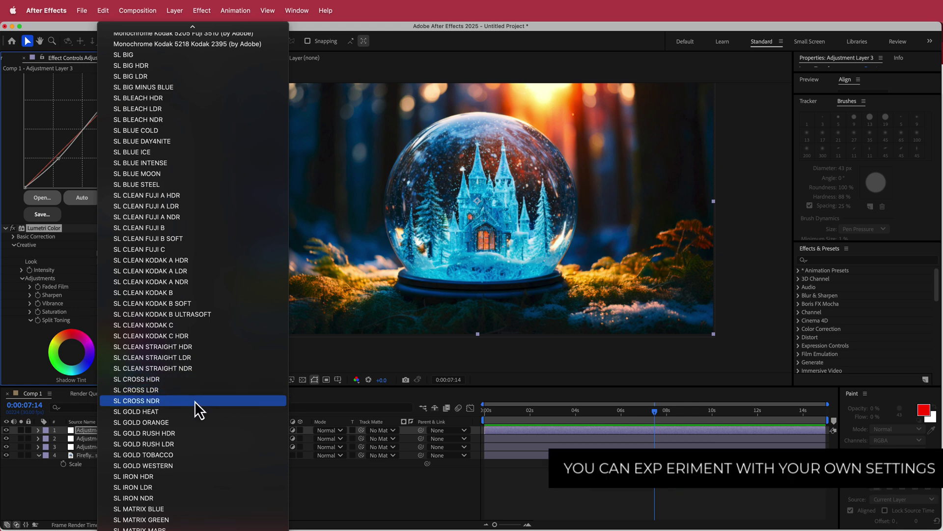
pyautogui.click(186, 433)
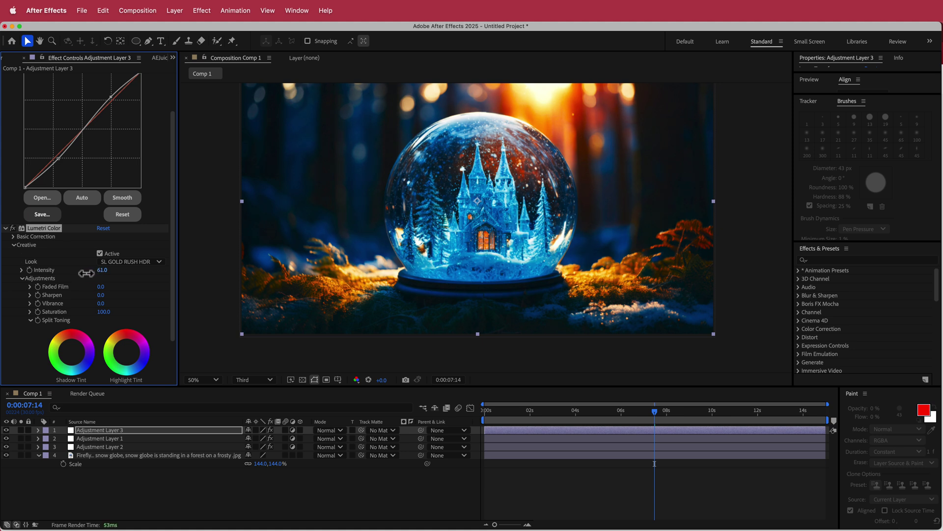
pyautogui.moveTo(99, 273); pyautogui.dragTo(101, 273)
# Scrub the timeline and play a short preview of the gold grade
pyautogui.moveTo(658, 417); pyautogui.dragTo(589, 410)
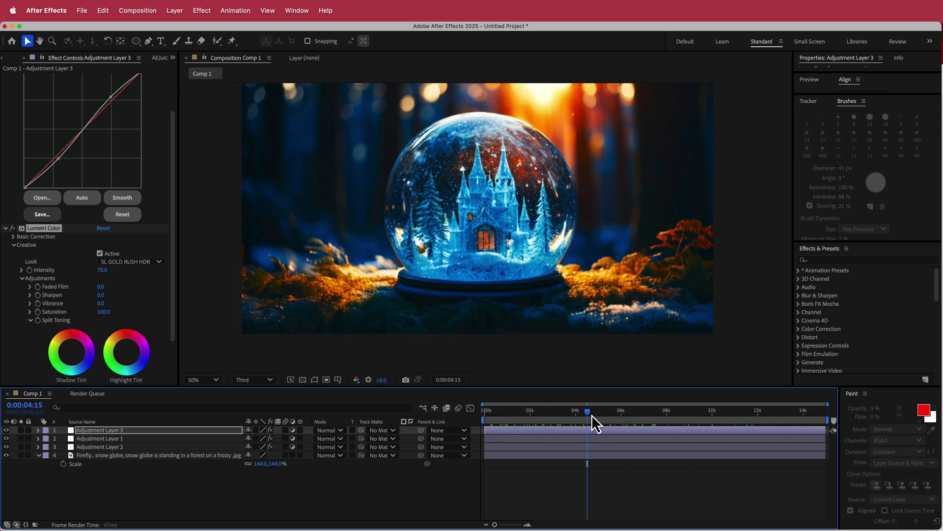
pyautogui.press('space')
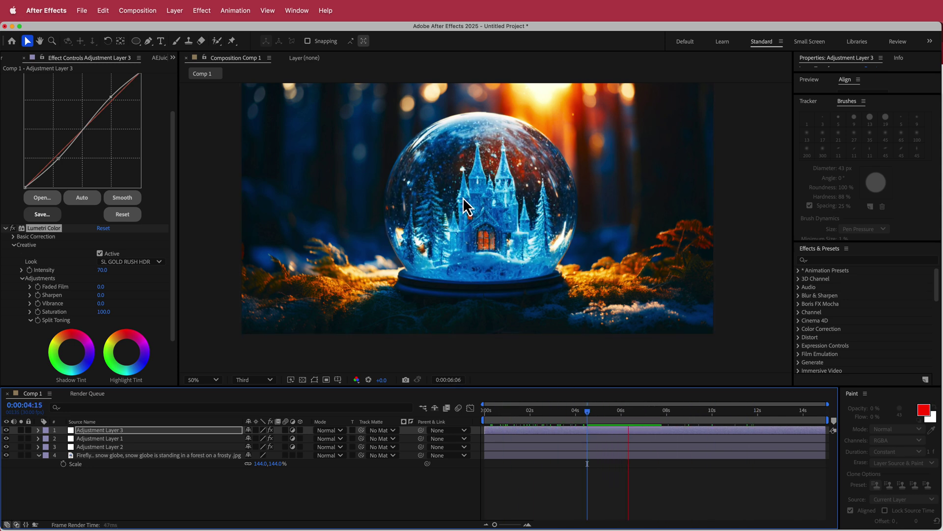
pyautogui.press('space')
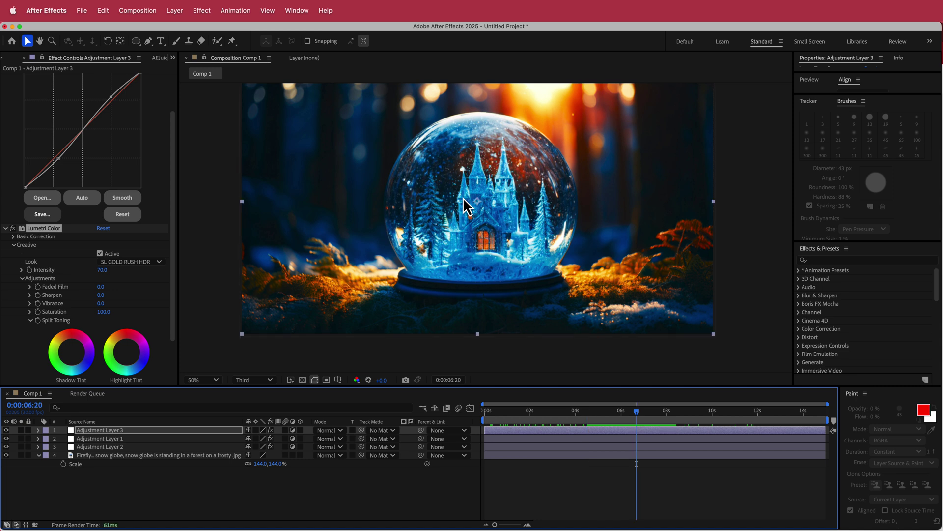
# Add a new Adjustment Layer 4 on top of the stack
pyautogui.rightClick(411, 433)
pyautogui.moveTo(437, 440)
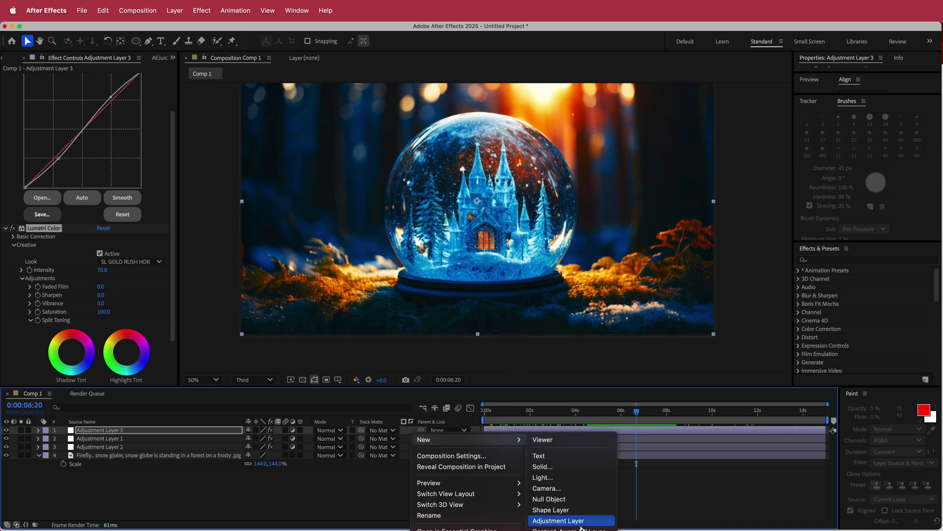
pyautogui.click(582, 522)
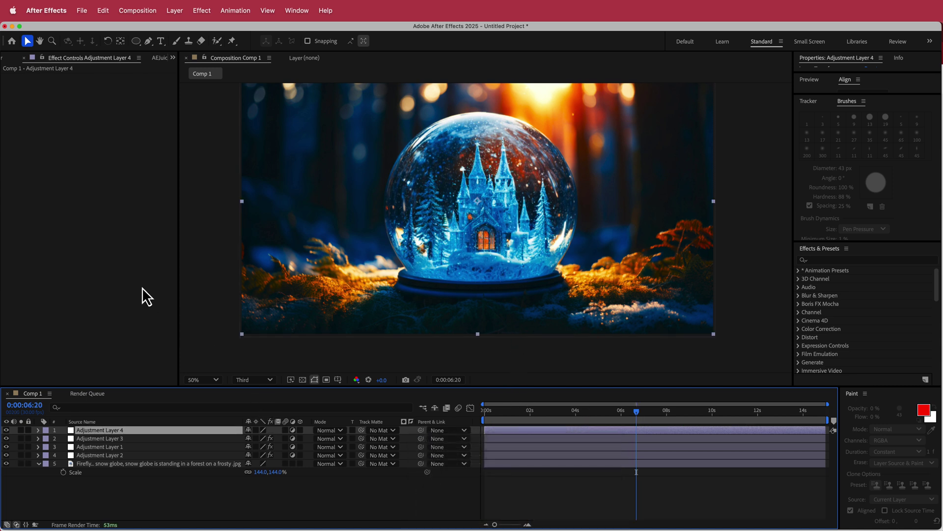
# Apply the Noise effect to Adjustment Layer 4 and scrub the timeline to check the grain
pyautogui.hotkey('ctrl', 'space')
pyautogui.write('nois')
pyautogui.press('Down')
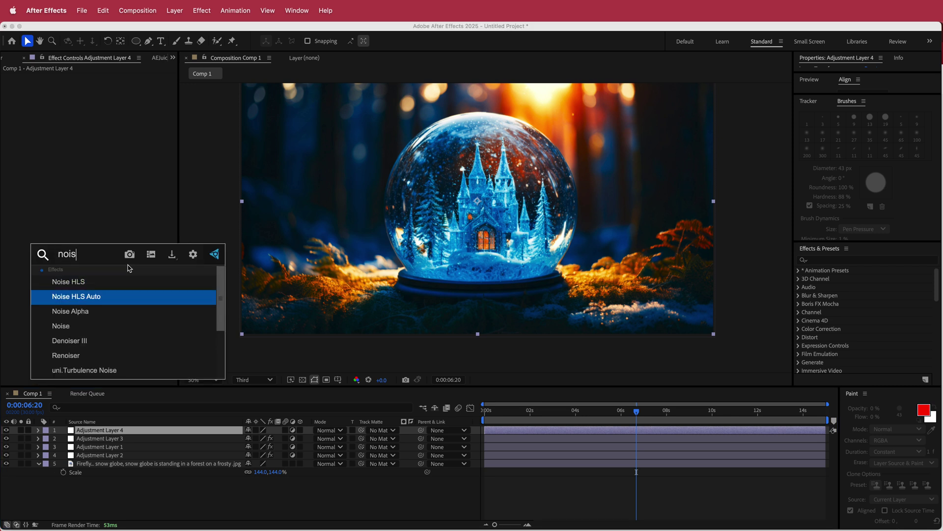
pyautogui.press('Down')
pyautogui.press('Down')
pyautogui.press('Return')
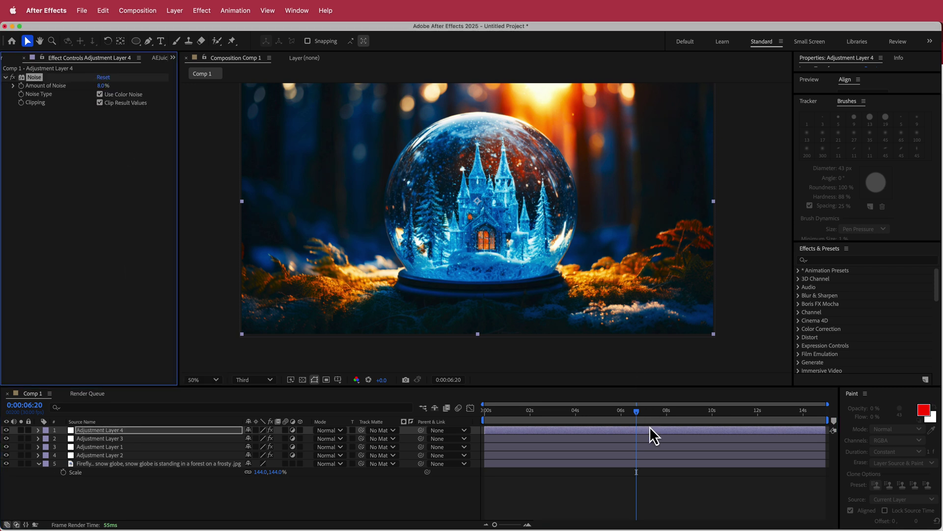
pyautogui.moveTo(637, 414); pyautogui.dragTo(476, 413)
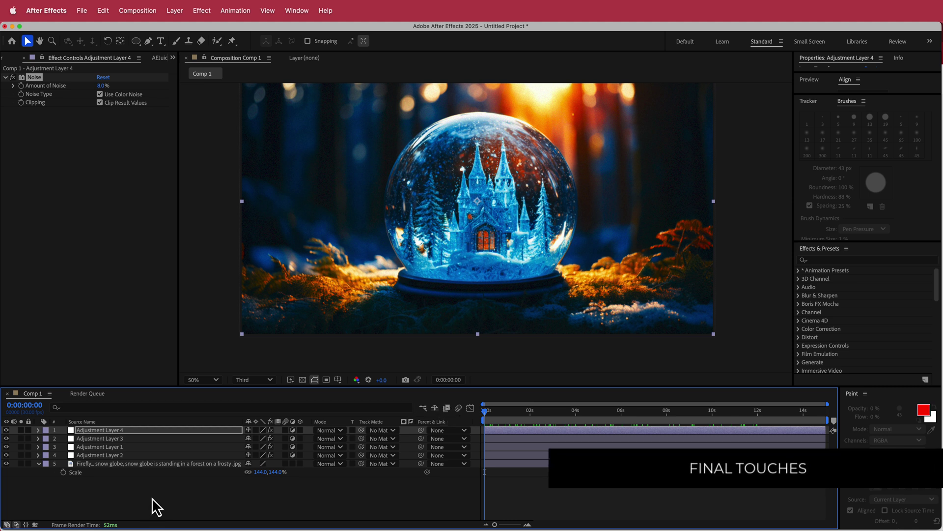
# Pre-compose all five layers into Pre-comp 1
pyautogui.moveTo(180, 493); pyautogui.dragTo(82, 425)
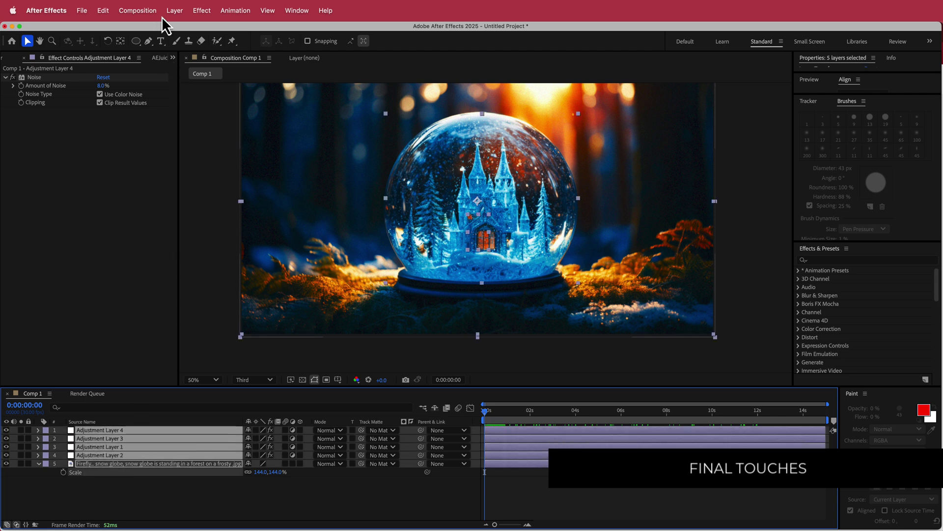
pyautogui.click(175, 11)
pyautogui.click(238, 365)
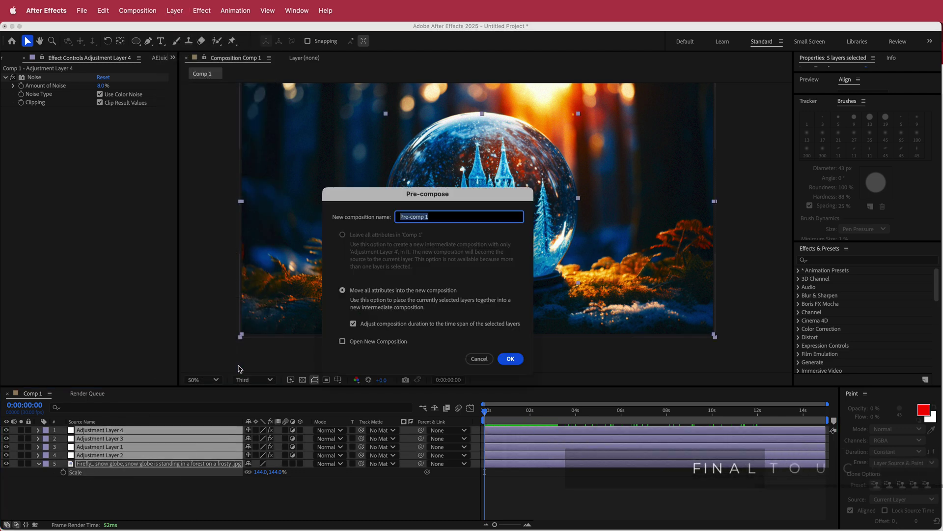
pyautogui.click(510, 359)
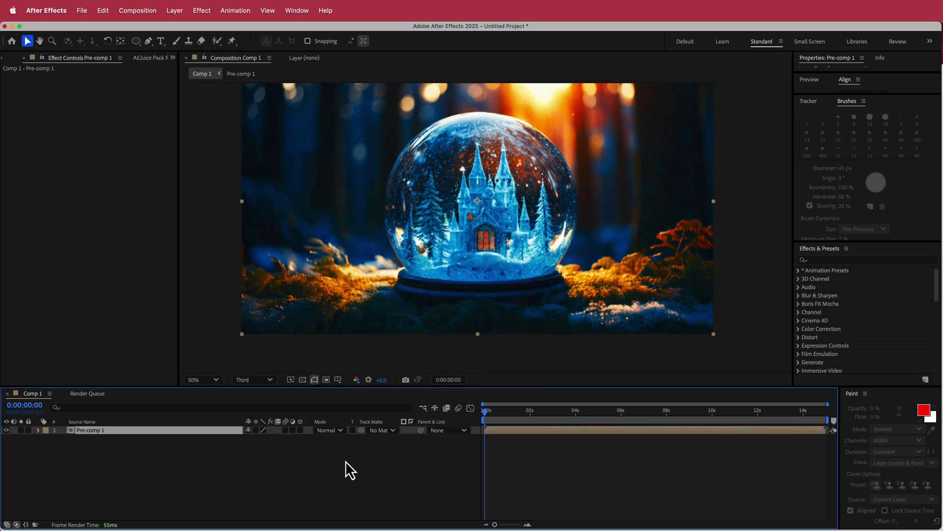
# Keyframe Pre-comp 1's Scale from 100% at 0s to 110% at the end, then preview
pyautogui.click(63, 438)
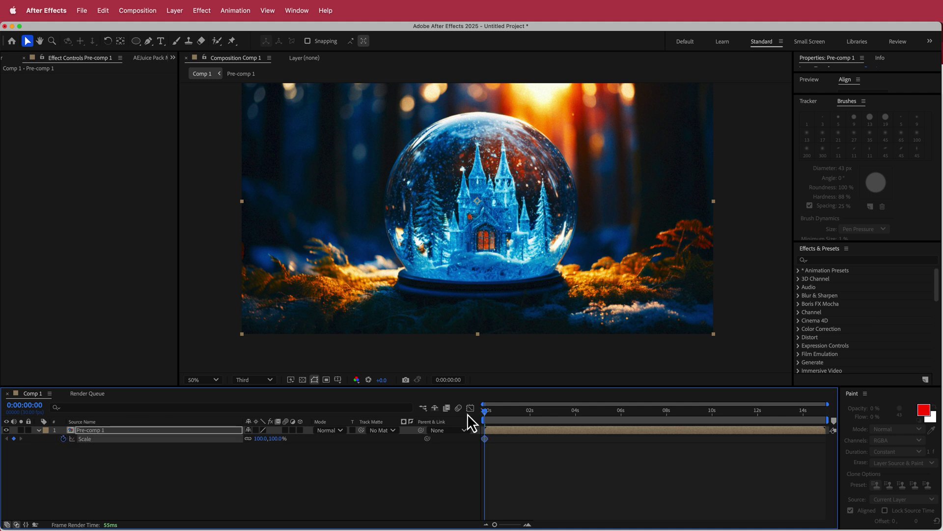
pyautogui.moveTo(487, 409); pyautogui.dragTo(866, 408)
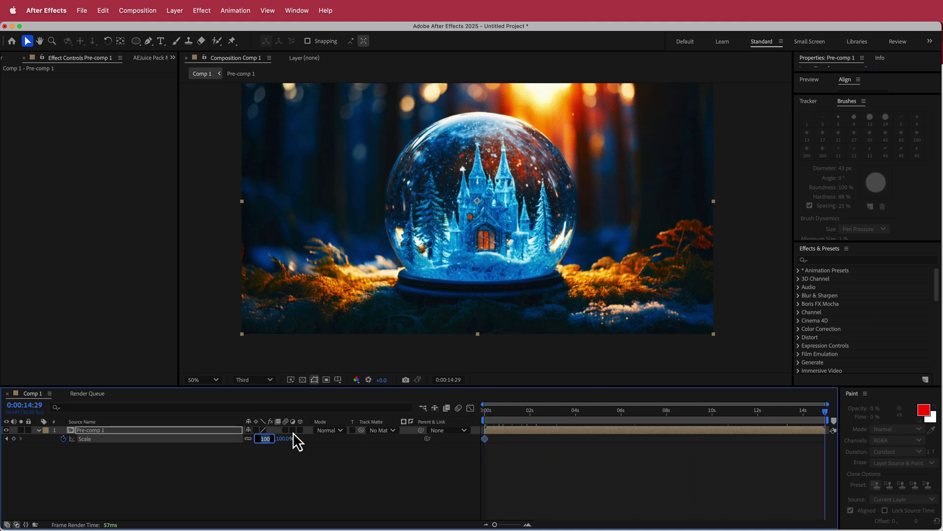
pyautogui.write('110')
pyautogui.press('Return')
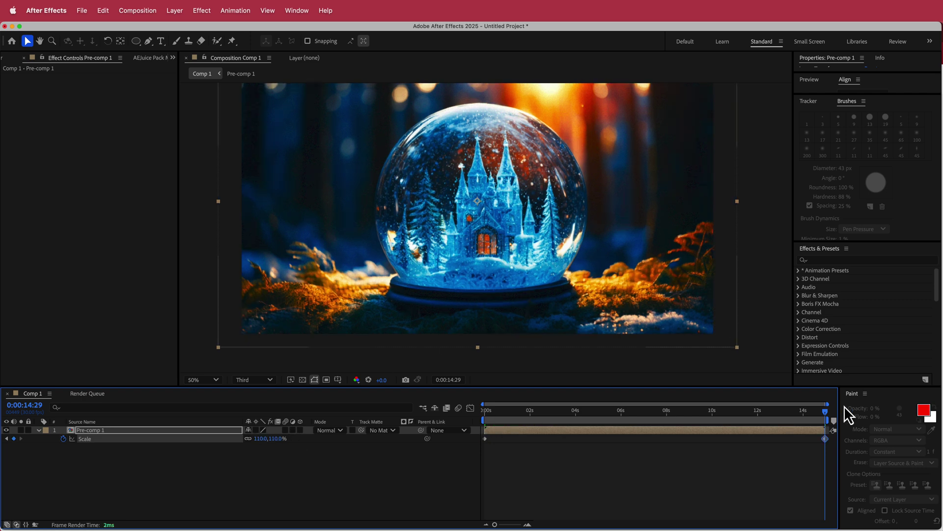
pyautogui.moveTo(827, 412); pyautogui.dragTo(471, 417)
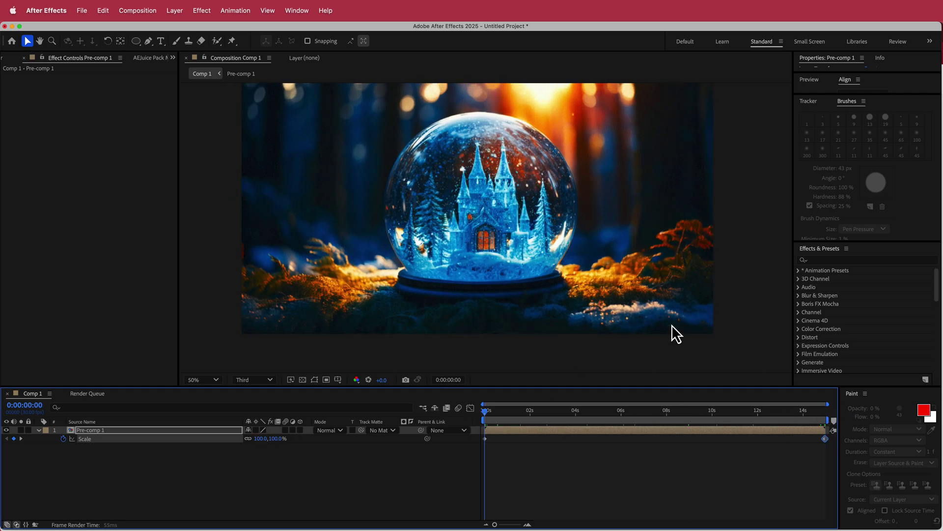
pyautogui.press('space')
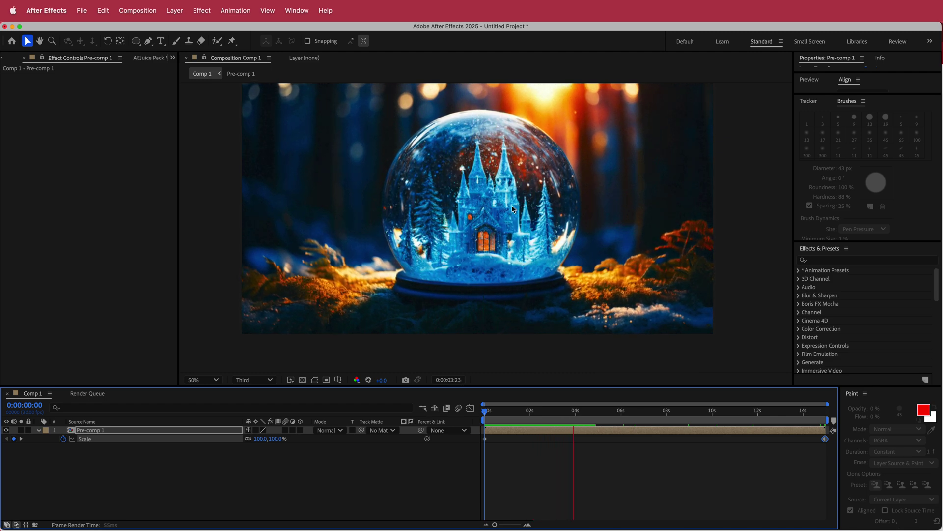
pyautogui.press('space')
pyautogui.moveTo(576, 410); pyautogui.dragTo(755, 411)
pyautogui.press('Home')
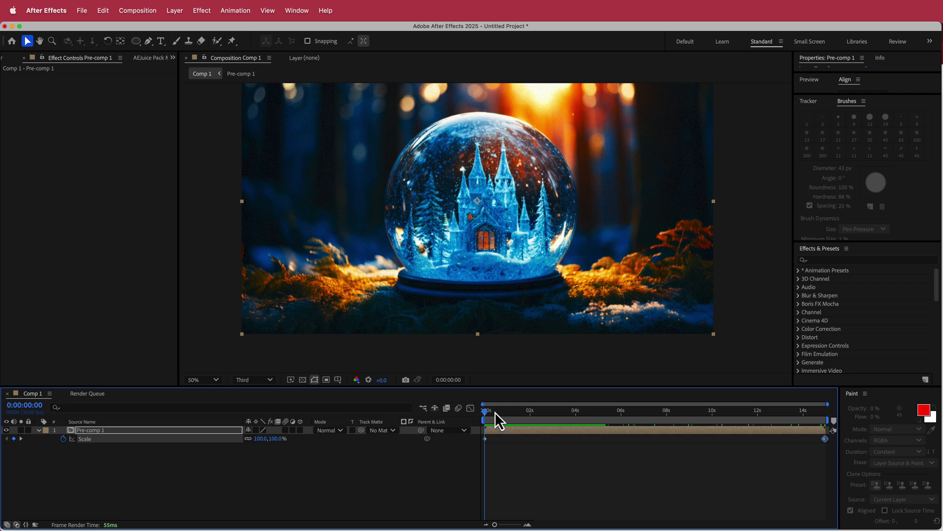
pyautogui.moveTo(487, 414); pyautogui.dragTo(470, 395)
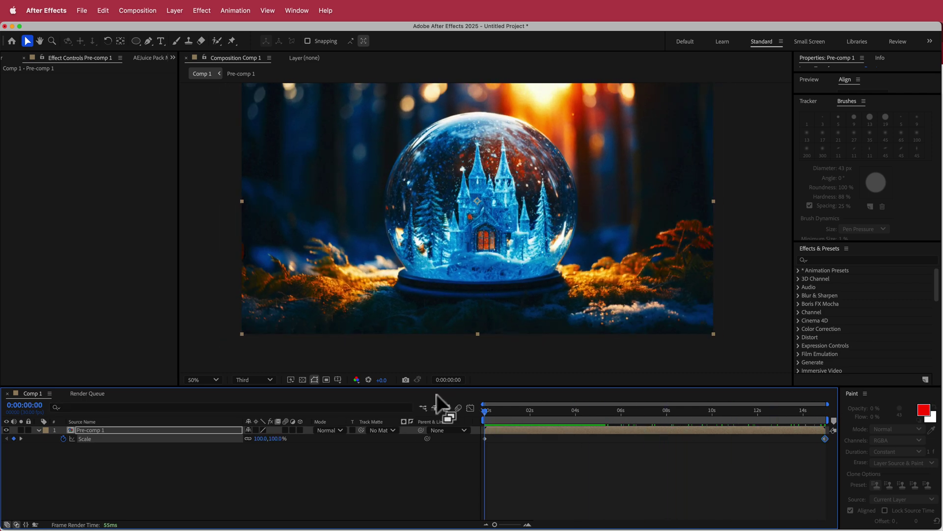